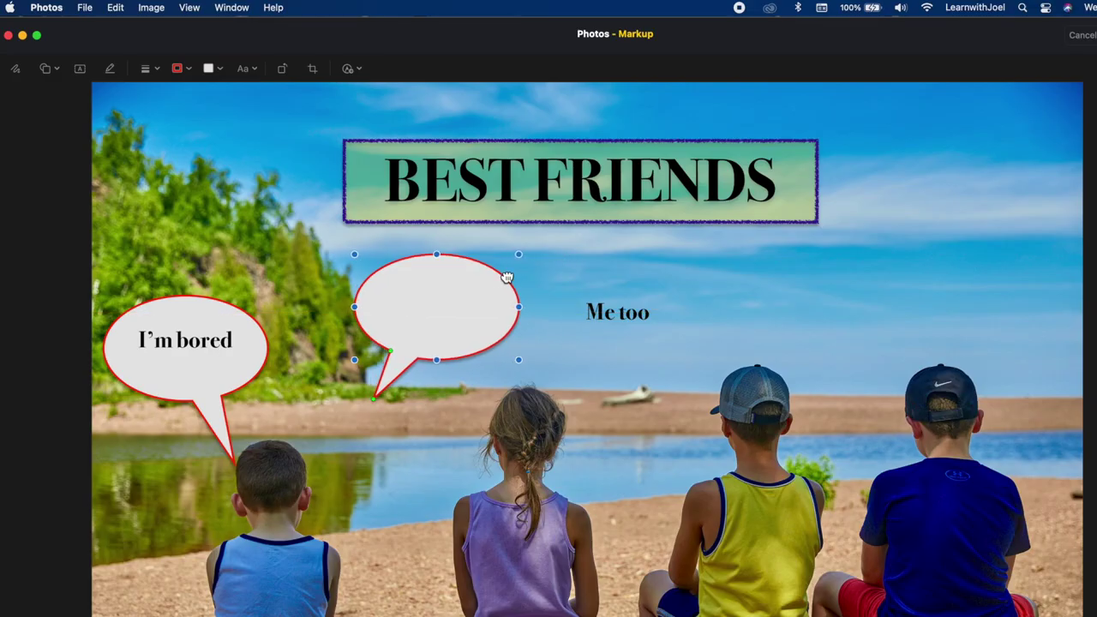
- Position the empty speech bubble above the girl in the purple top and point its tail at her head
{"action": "left_click_drag", "start_coordinate": [507, 277], "coordinate": [528, 277]}
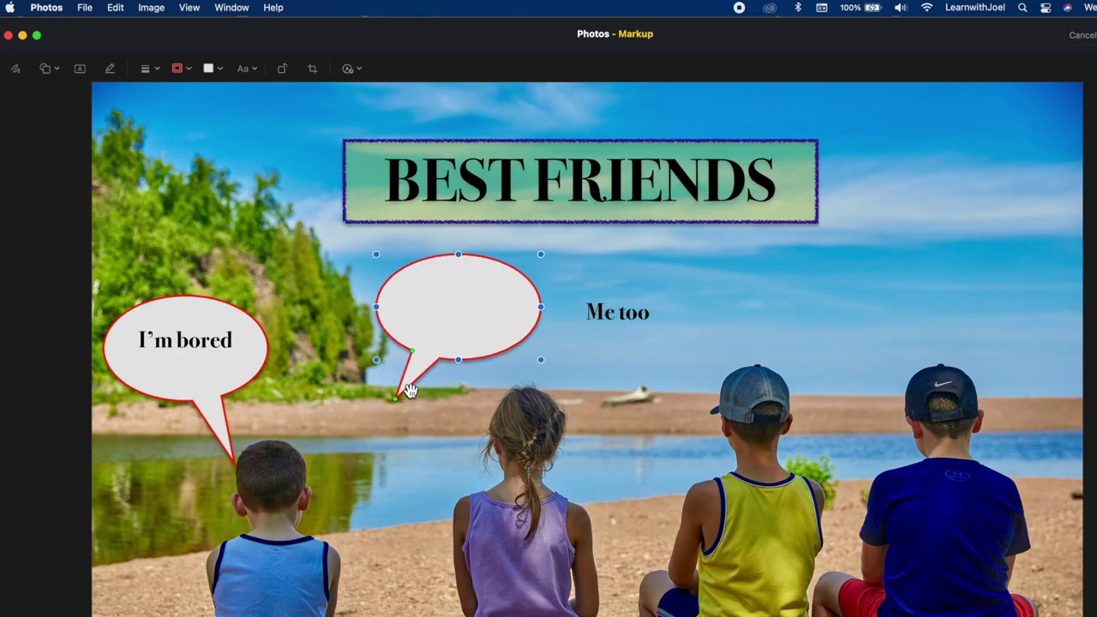
{"action": "left_click_drag", "start_coordinate": [395, 399], "coordinate": [492, 409]}
{"action": "left_click_drag", "start_coordinate": [489, 281], "coordinate": [466, 296]}
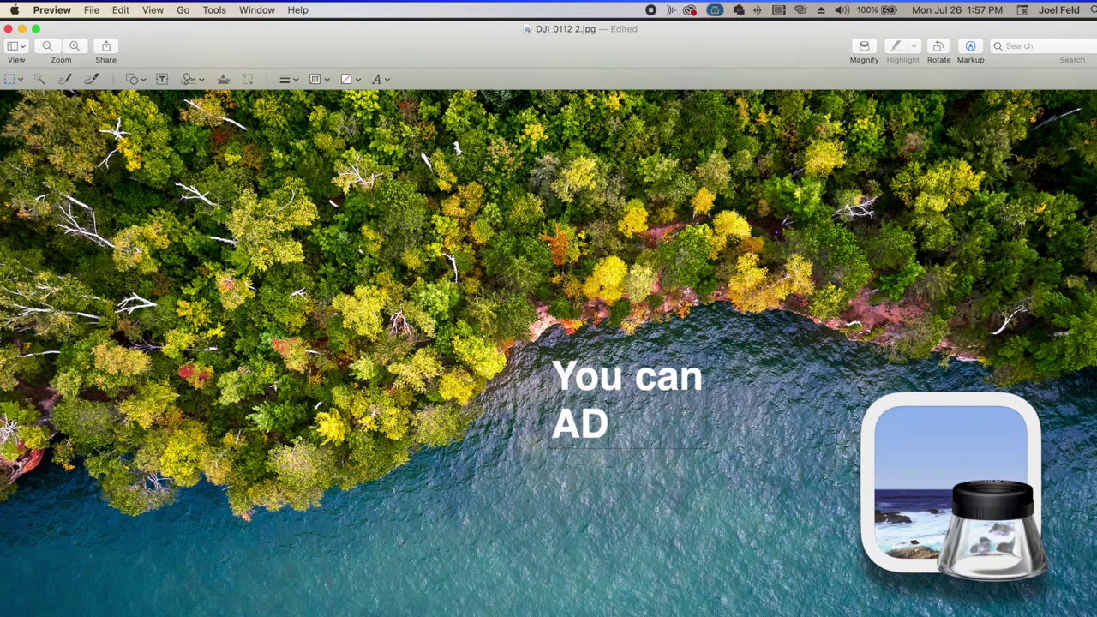
- Switch to Preview and finish the caption over the water in the DJI_0112 2.jpg photo
{"action": "type", "text": "EXT"}
{"action": "key", "text": "Return"}
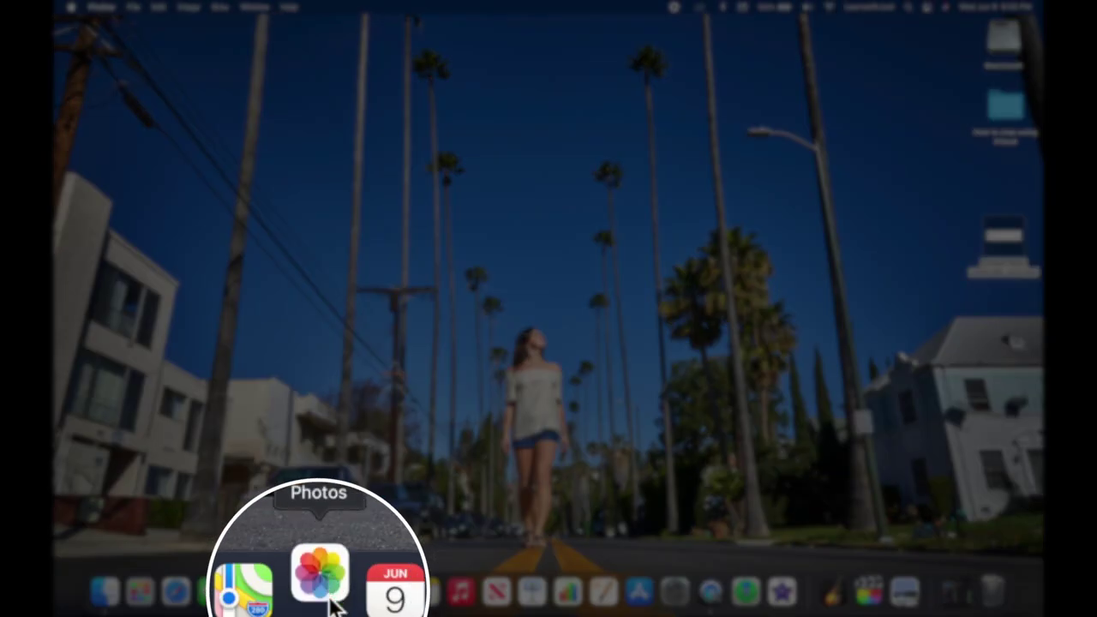
- Launch Photos and open the Jul 4, 2020 photo 3T6A3515.jpg of four children sitting by the water
{"action": "left_click", "coordinate": [318, 591]}
{"action": "scroll", "coordinate": [342, 438], "scroll_direction": "up", "scroll_amount": 3}
{"action": "scroll", "coordinate": [343, 438], "scroll_direction": "down", "scroll_amount": 5}
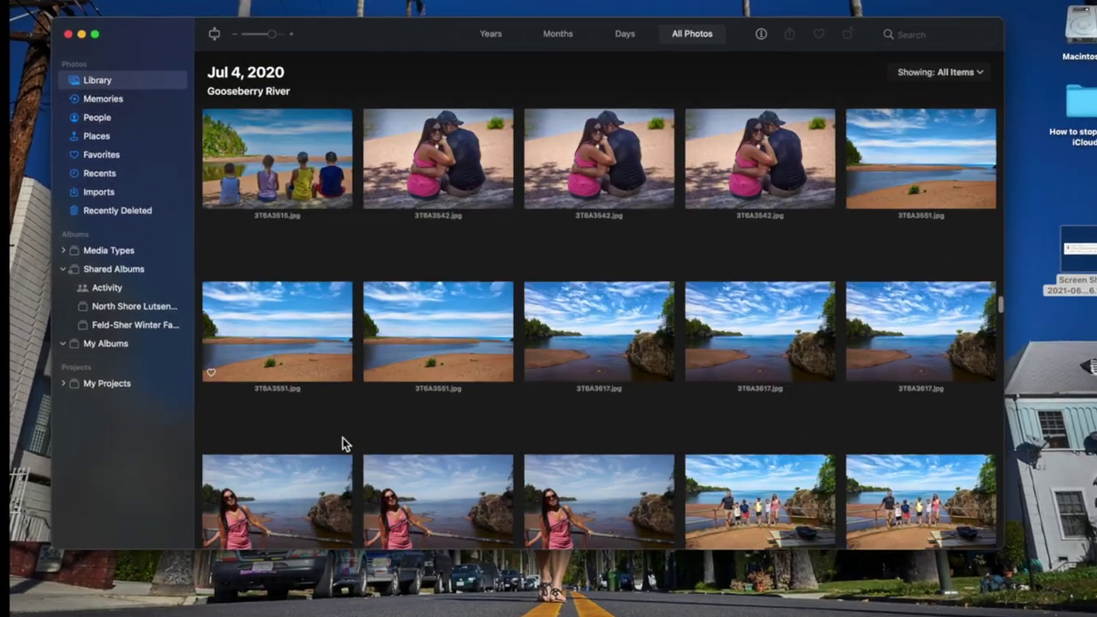
{"action": "scroll", "coordinate": [336, 473], "scroll_direction": "up", "scroll_amount": 3}
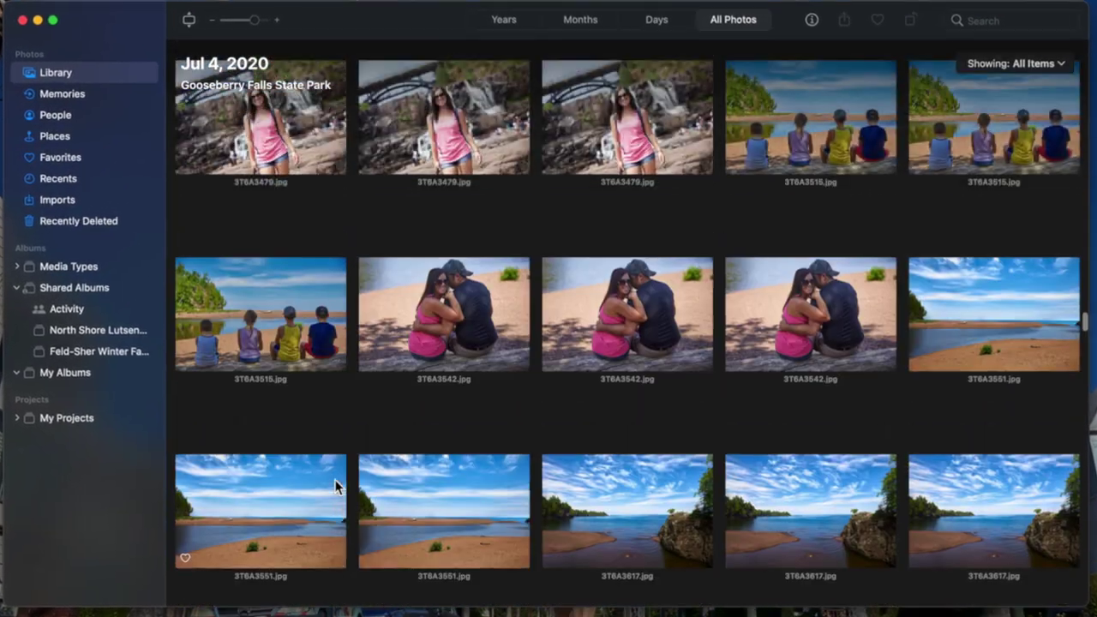
{"action": "scroll", "coordinate": [334, 479], "scroll_direction": "up", "scroll_amount": 2}
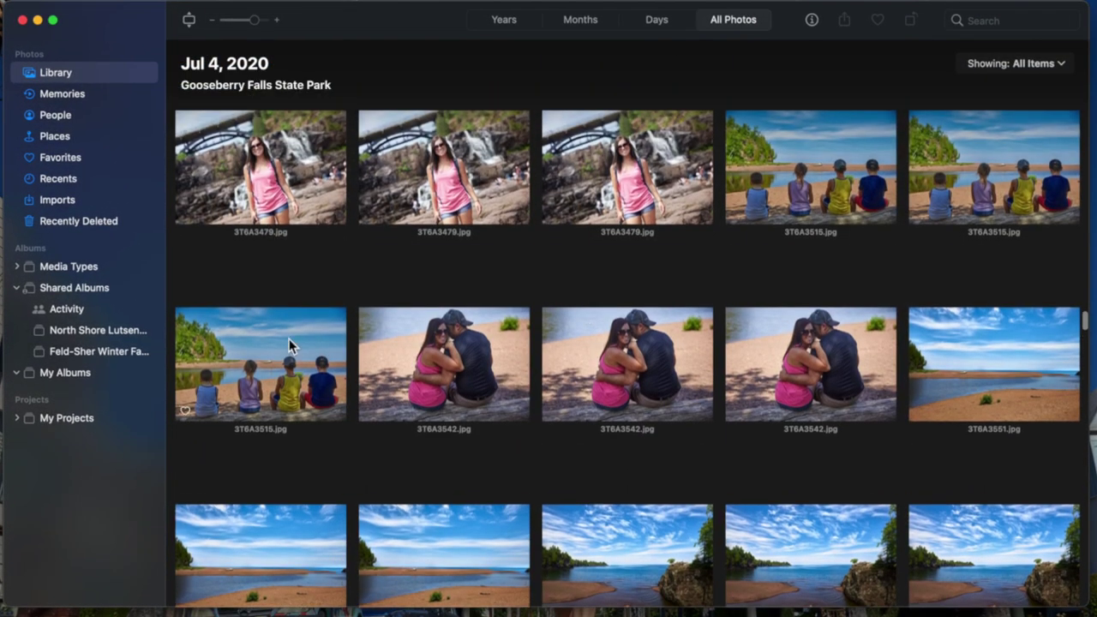
{"action": "double_click", "coordinate": [296, 359]}
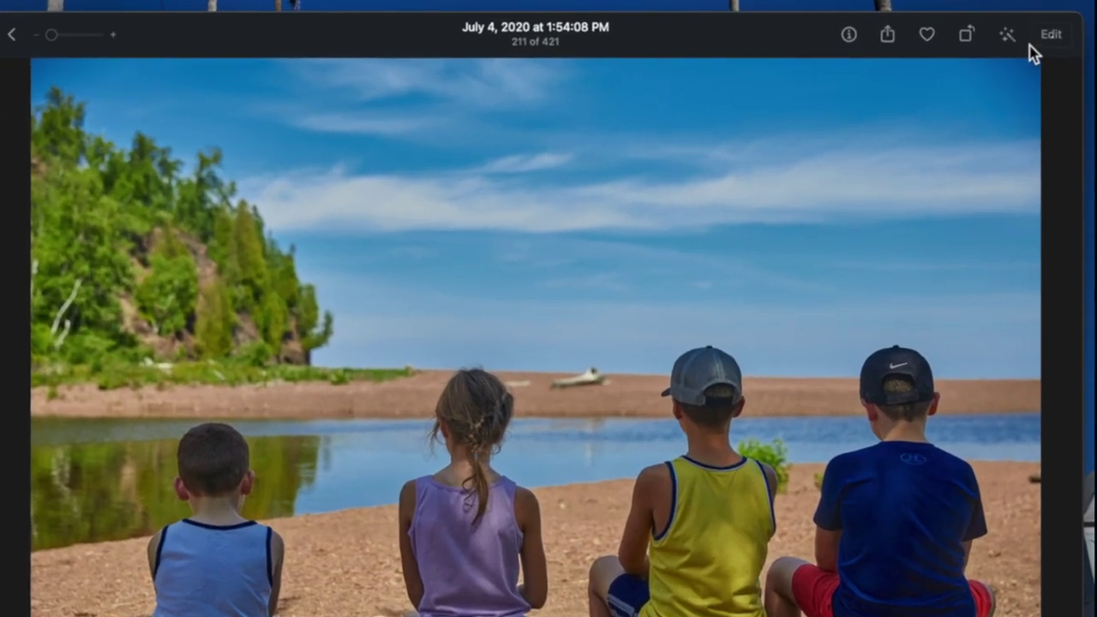
- Start editing the photo and raise its Light and Color adjustments slightly above the midpoint
{"action": "left_click", "coordinate": [1060, 57]}
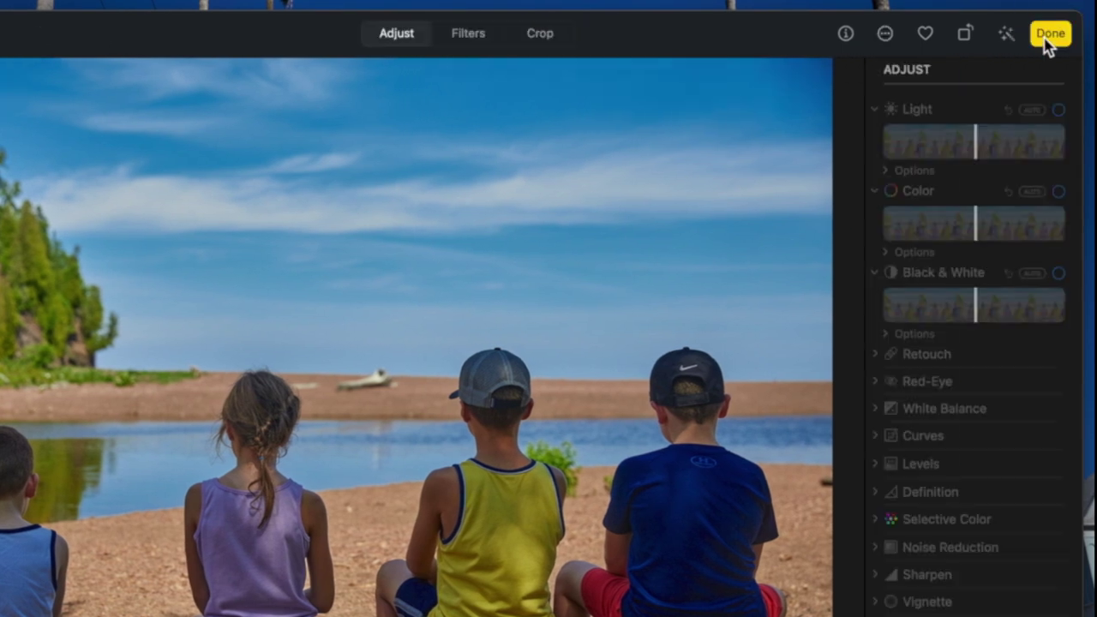
{"action": "mouse_move", "coordinate": [949, 435]}
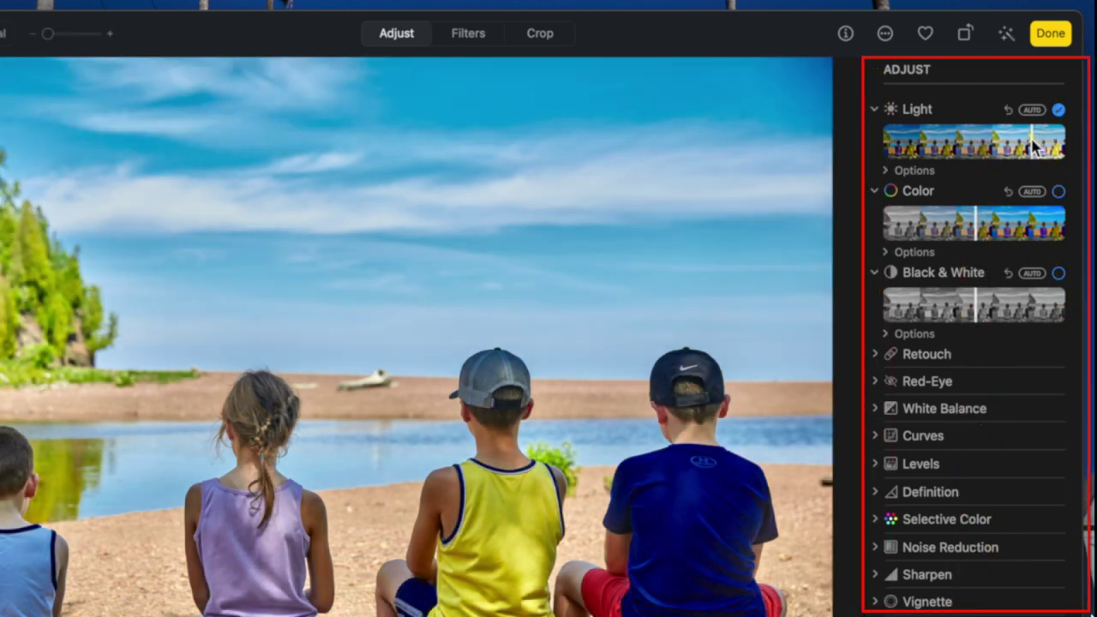
{"action": "left_click_drag", "start_coordinate": [1025, 145], "coordinate": [1018, 145]}
{"action": "left_click_drag", "start_coordinate": [974, 225], "coordinate": [997, 224]}
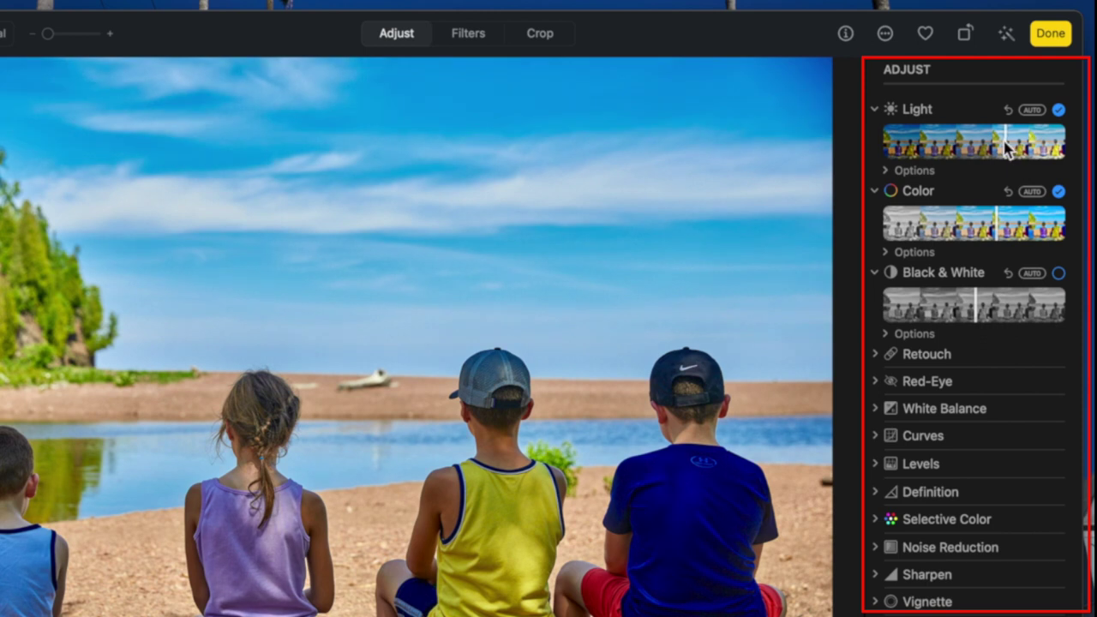
{"action": "left_click_drag", "start_coordinate": [998, 142], "coordinate": [991, 143]}
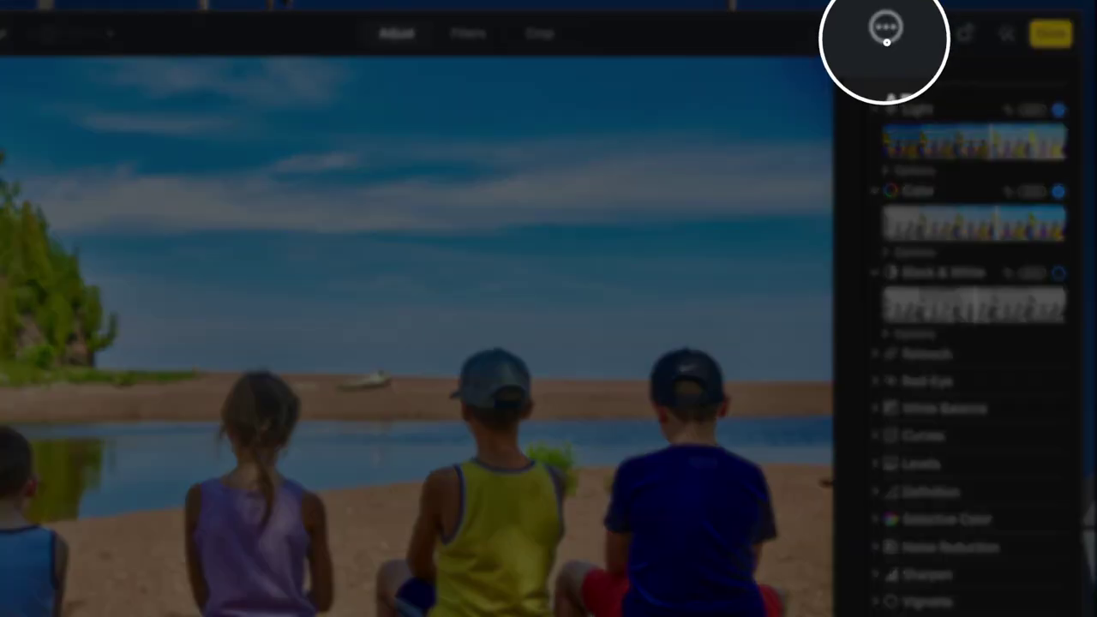
- Open the photo in the Markup extension and enlarge its window to fill the screen
{"action": "left_click", "coordinate": [884, 33]}
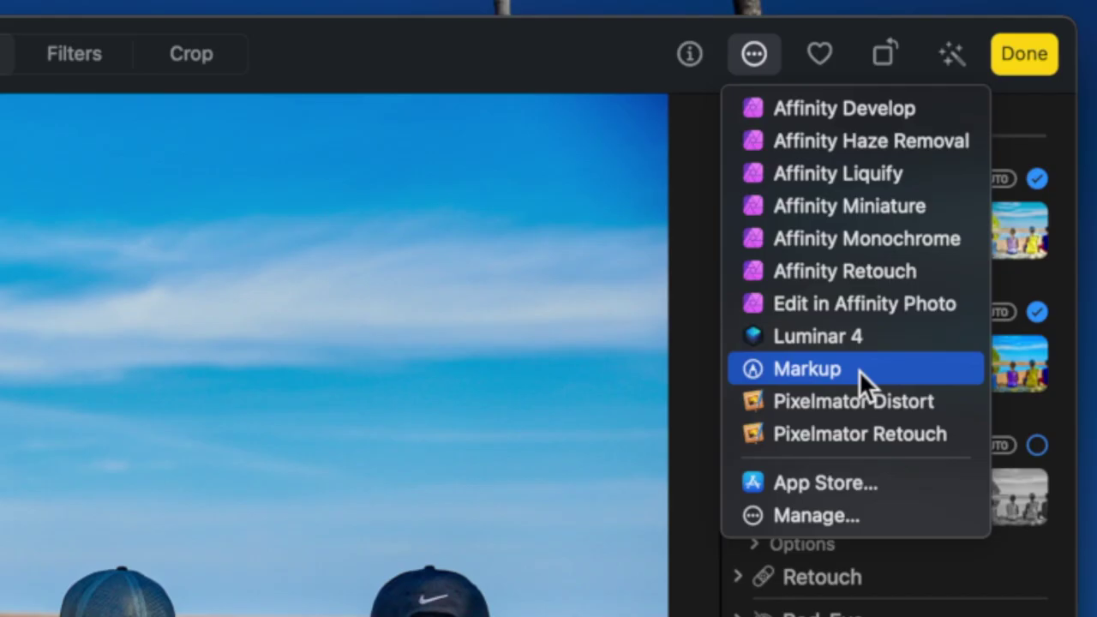
{"action": "left_click", "coordinate": [858, 370]}
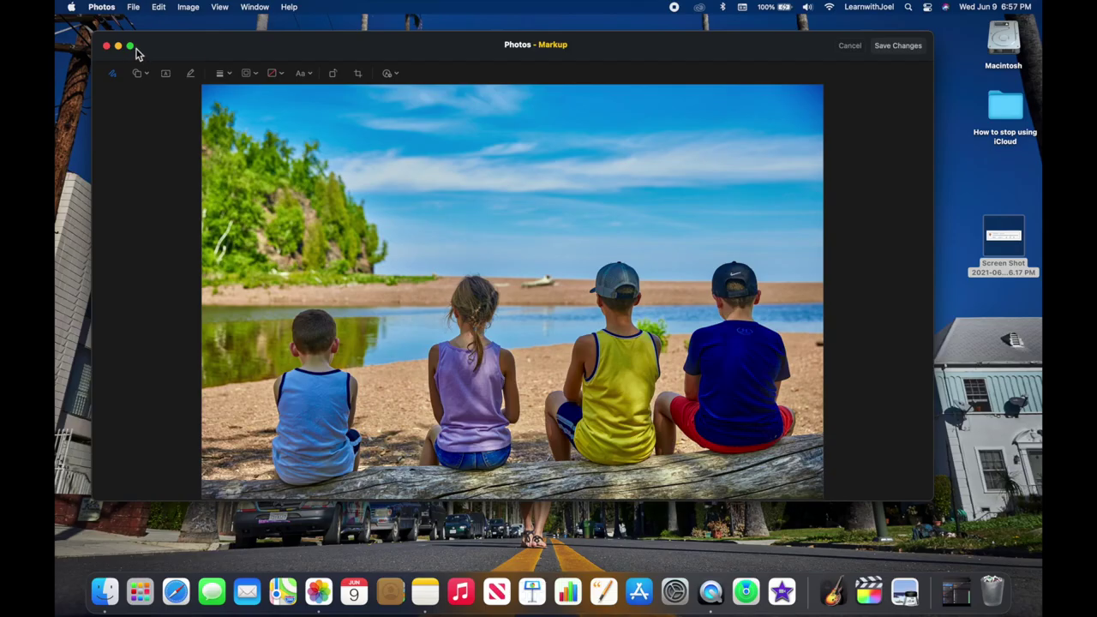
{"action": "left_click", "coordinate": [130, 47]}
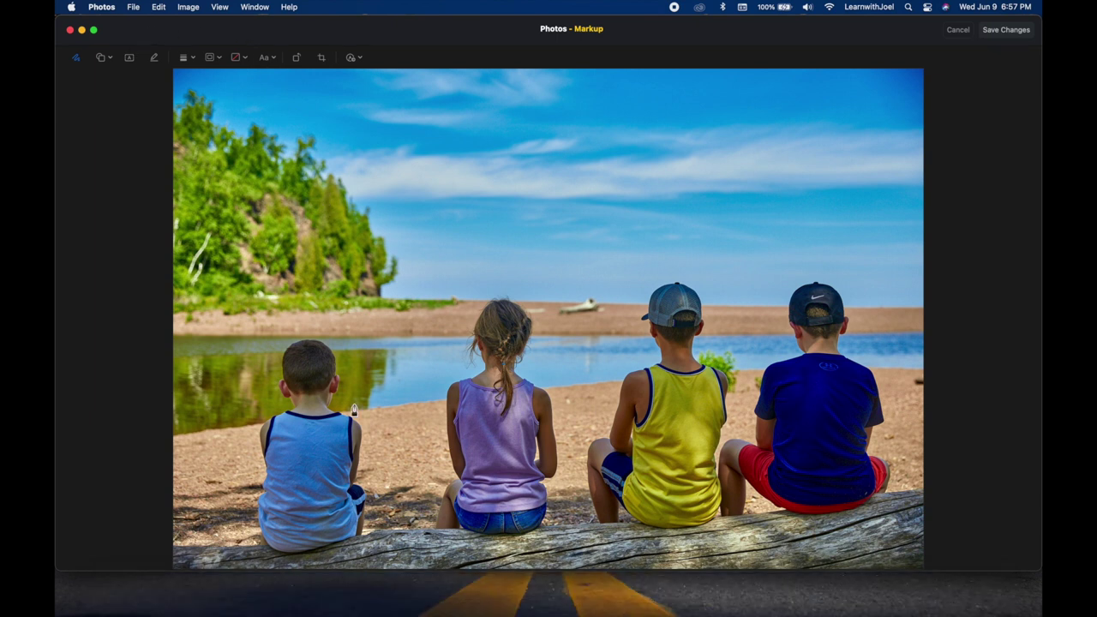
{"action": "left_click", "coordinate": [94, 30]}
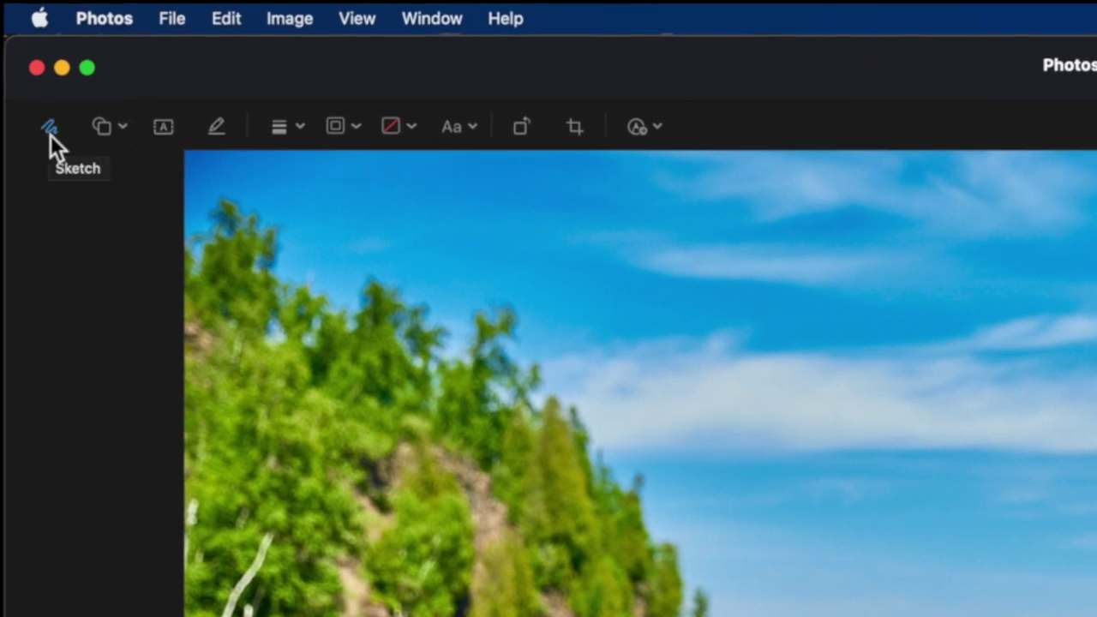
- Look through the Markup options for shapes, line styles, text style and annotations
{"action": "left_click", "coordinate": [117, 121]}
{"action": "left_click", "coordinate": [118, 120]}
{"action": "left_click", "coordinate": [288, 134]}
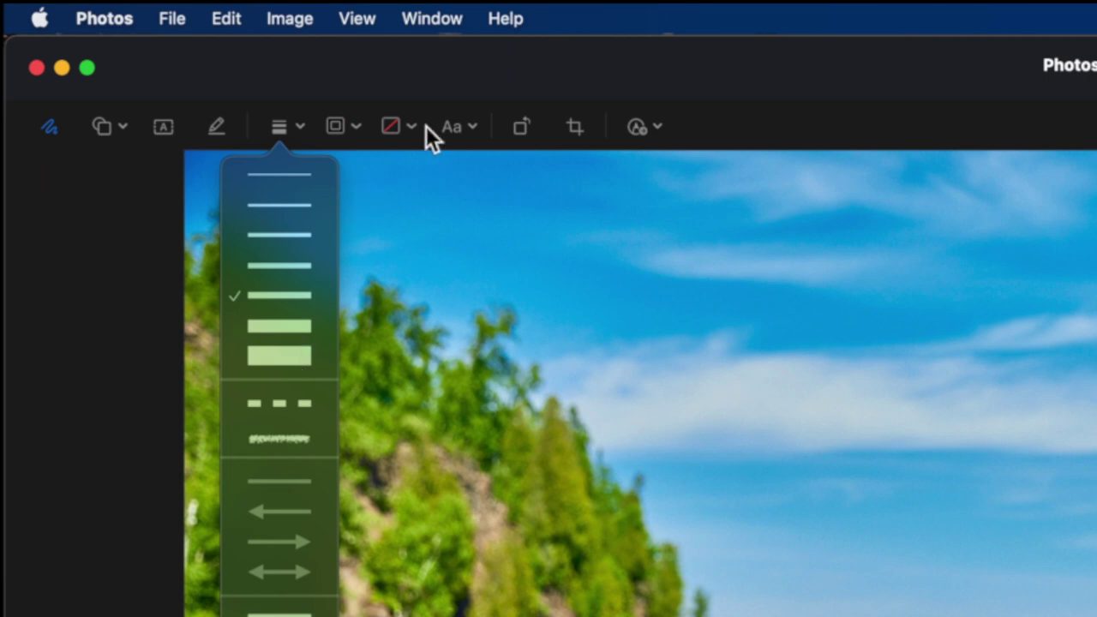
{"action": "left_click", "coordinate": [460, 128]}
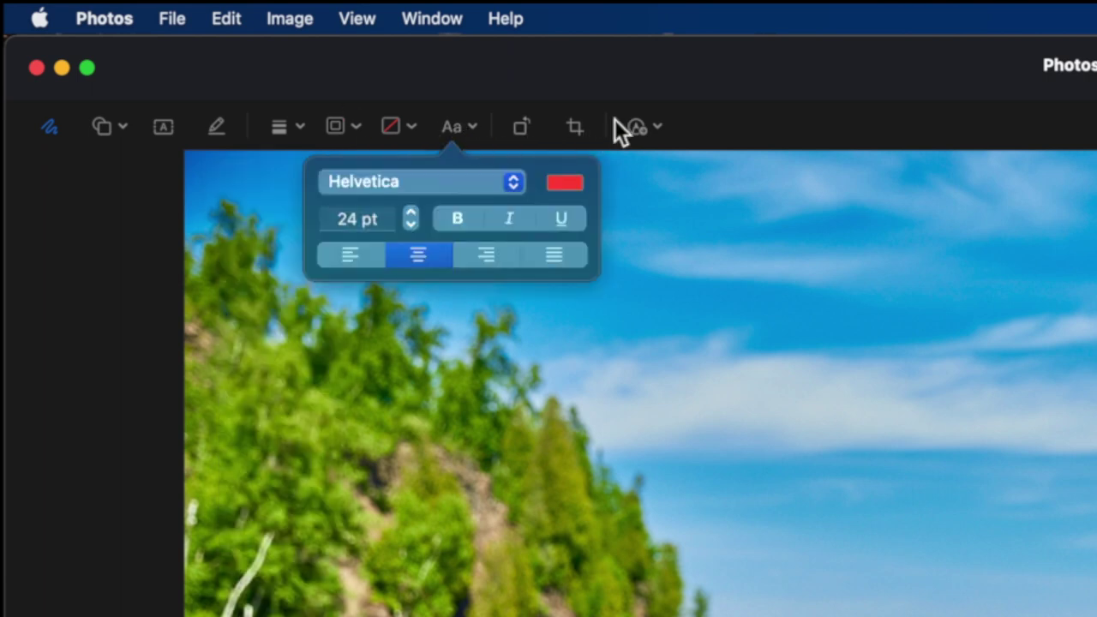
{"action": "left_click", "coordinate": [655, 131]}
{"action": "left_click", "coordinate": [641, 104]}
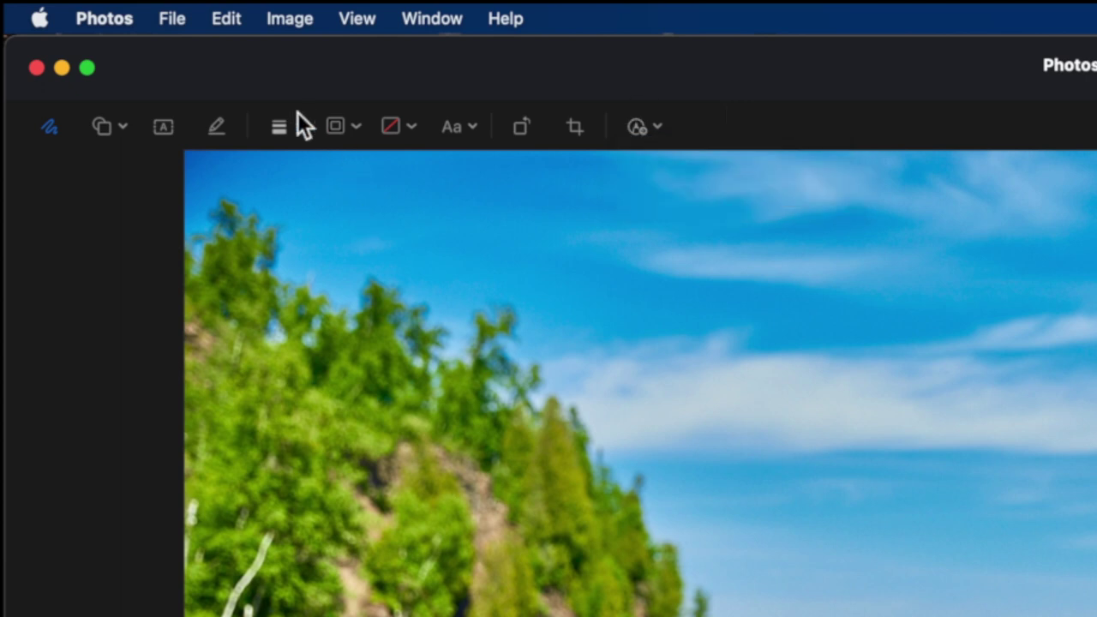
- Add a text box in the sky above the girl that reads "BEST FRIENDS"
{"action": "left_click", "coordinate": [163, 127]}
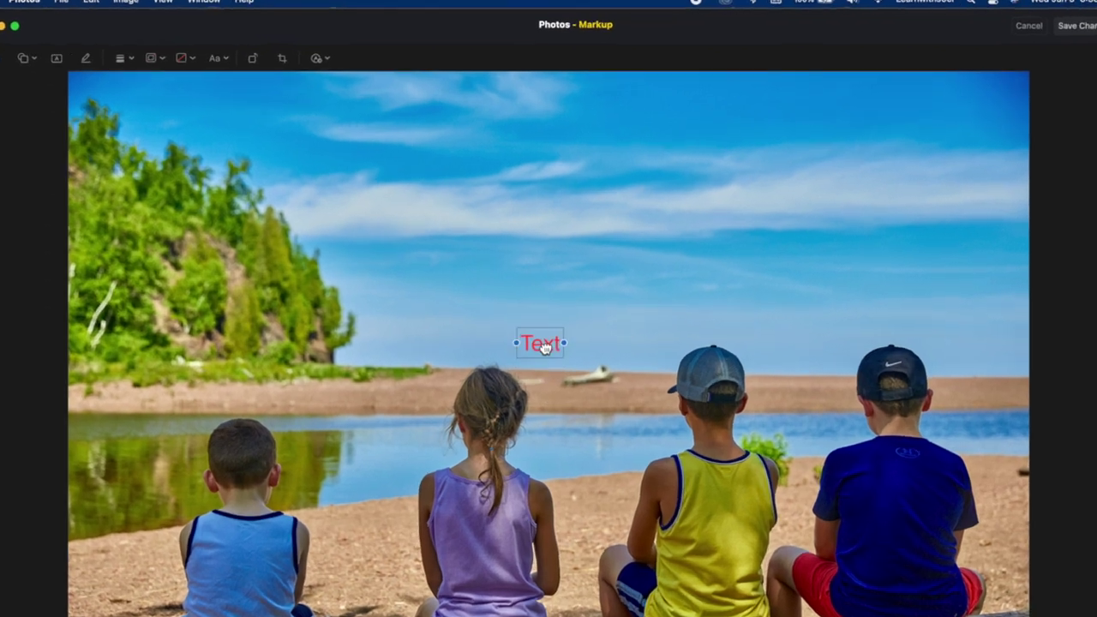
{"action": "left_click_drag", "start_coordinate": [544, 347], "coordinate": [517, 167]}
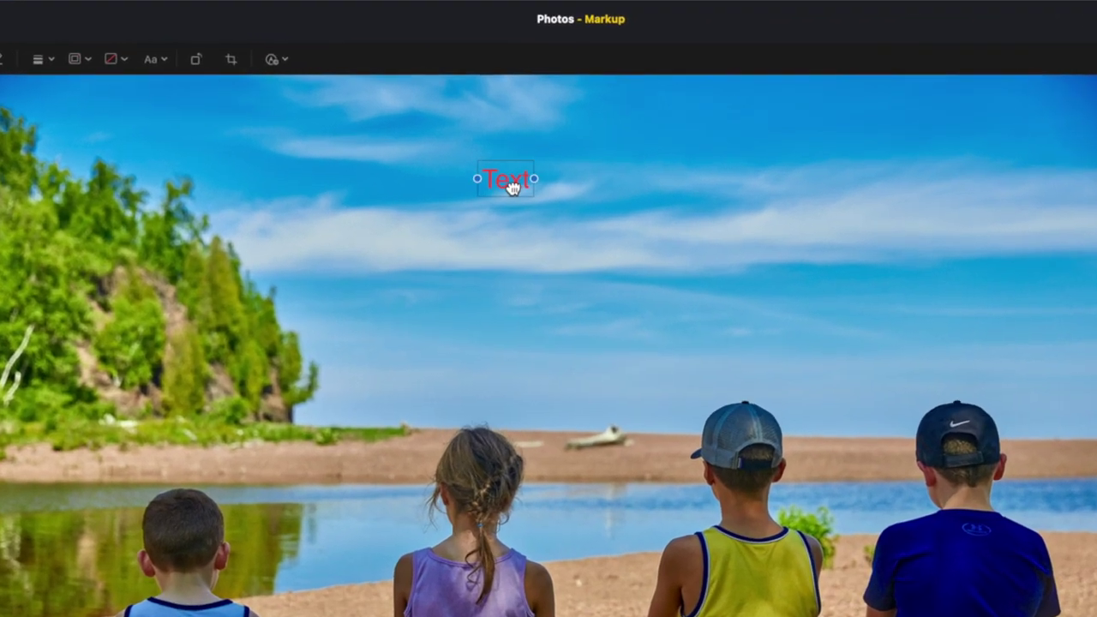
{"action": "double_click", "coordinate": [511, 185]}
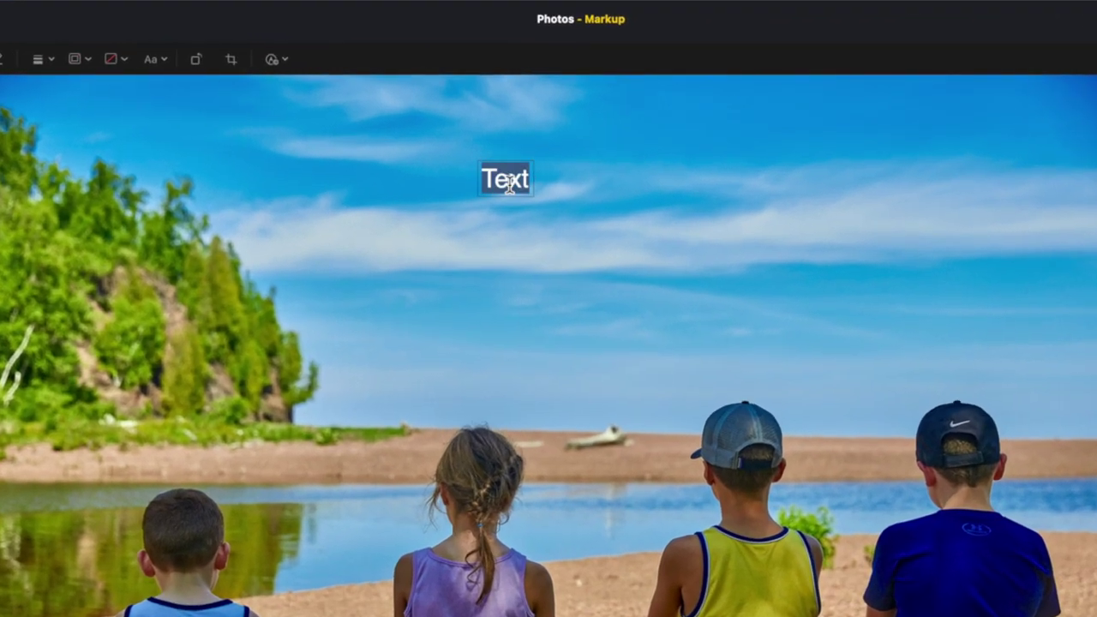
{"action": "type", "text": "Best"}
{"action": "key", "text": "BackSpace"}
{"action": "key", "text": "BackSpace"}
{"action": "type", "text": "ST"}
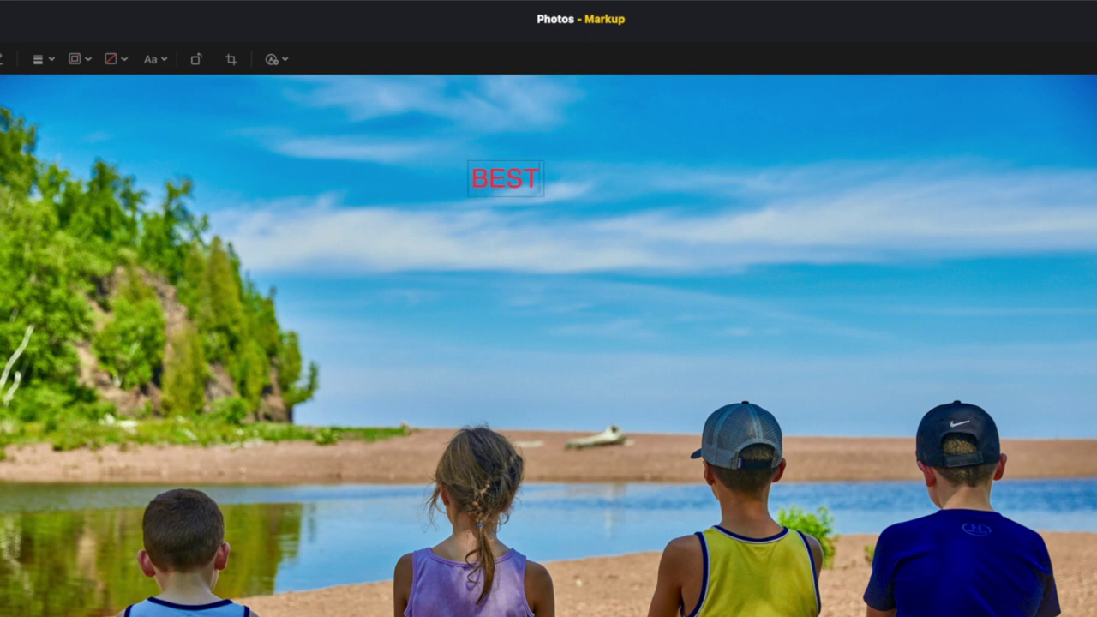
{"action": "type", "text": " FRIENDS"}
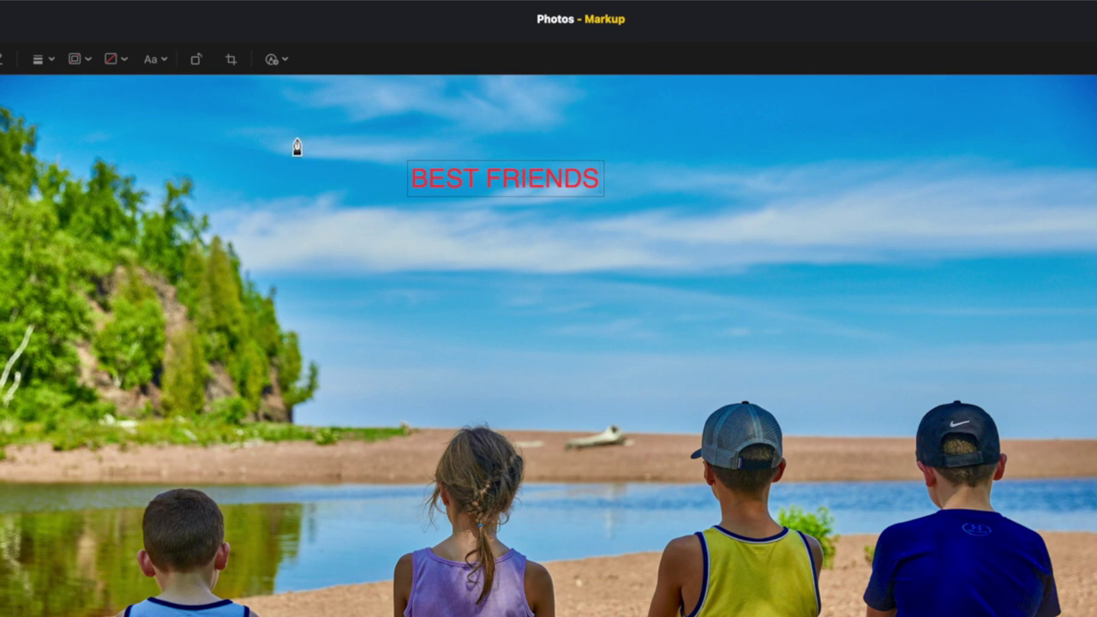
- Set the BEST FRIENDS text to the Bodoni 72 Oldstyle font in black
{"action": "triple_click", "coordinate": [494, 173]}
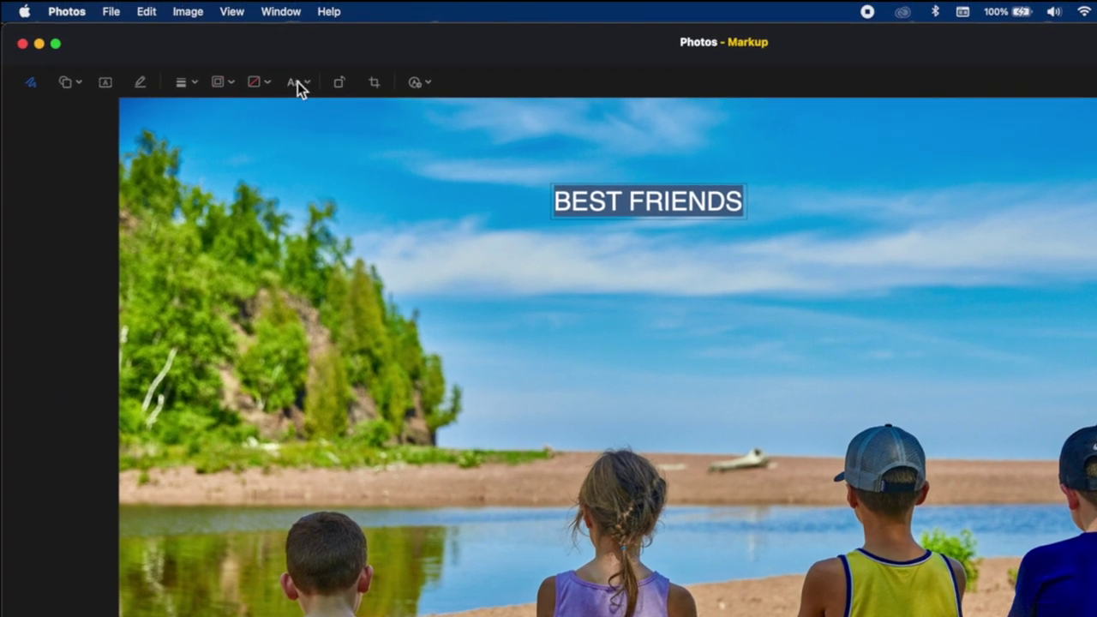
{"action": "left_click", "coordinate": [271, 82]}
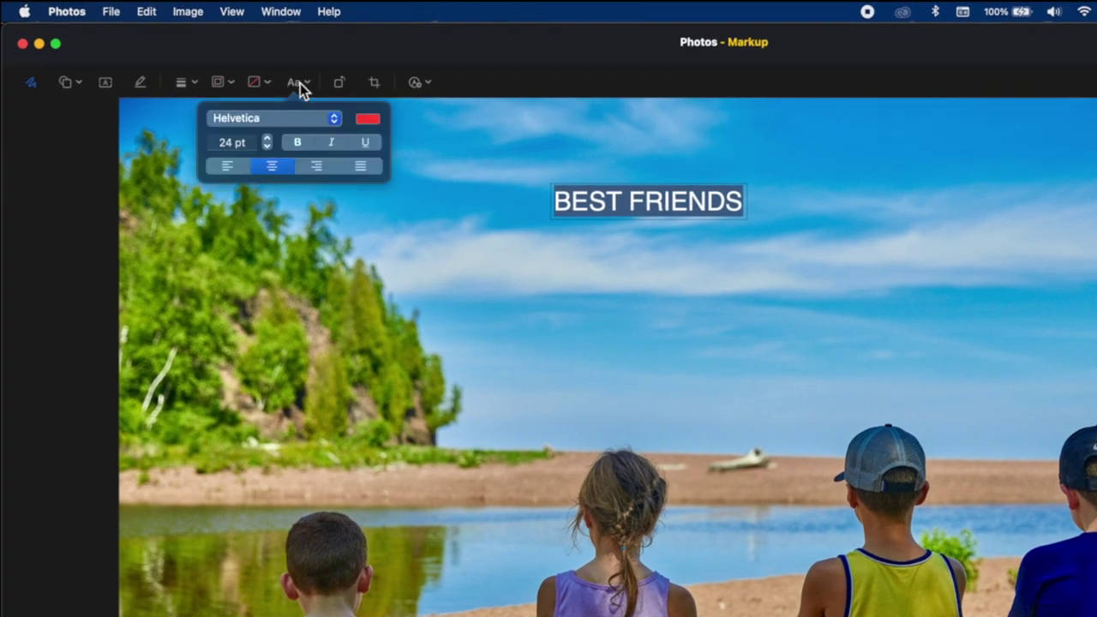
{"action": "left_click", "coordinate": [326, 124]}
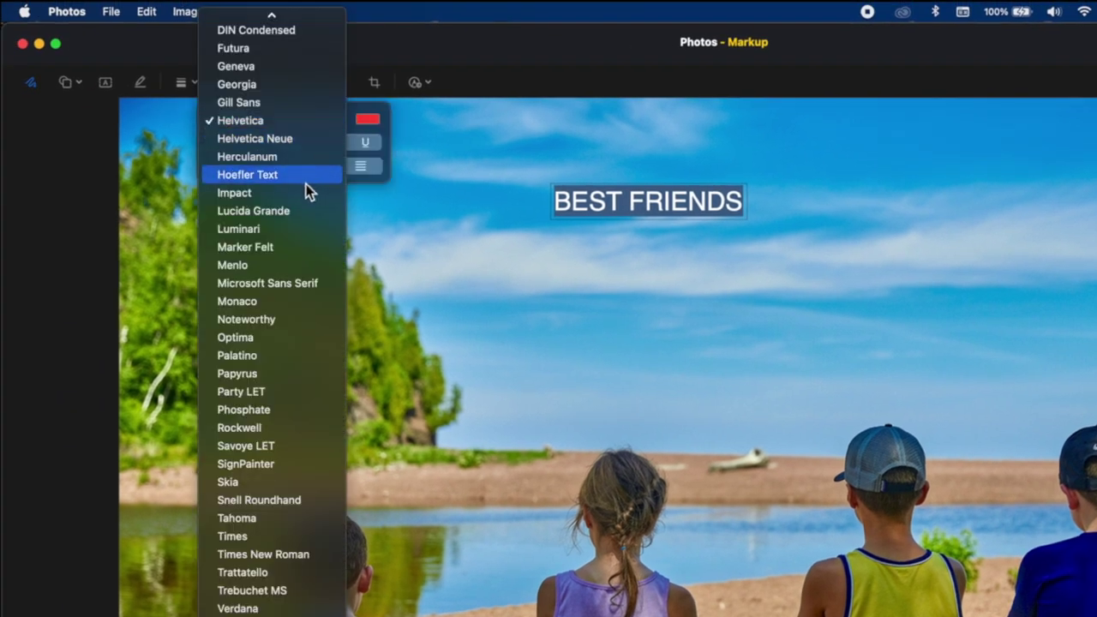
{"action": "scroll", "coordinate": [266, 544], "scroll_direction": "up", "scroll_amount": 10}
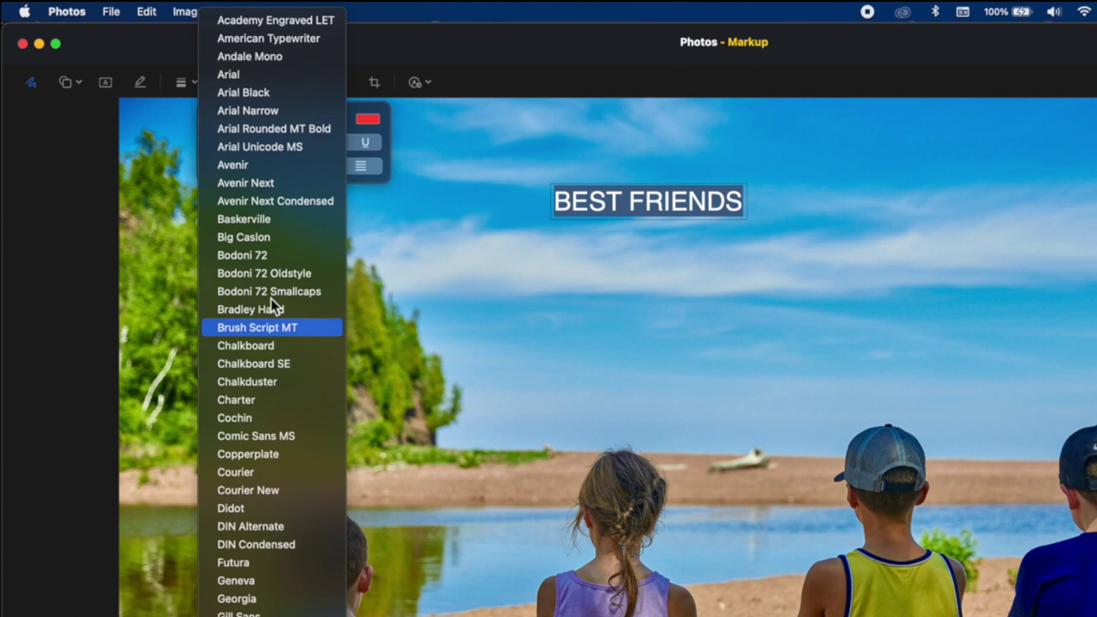
{"action": "left_click", "coordinate": [292, 278]}
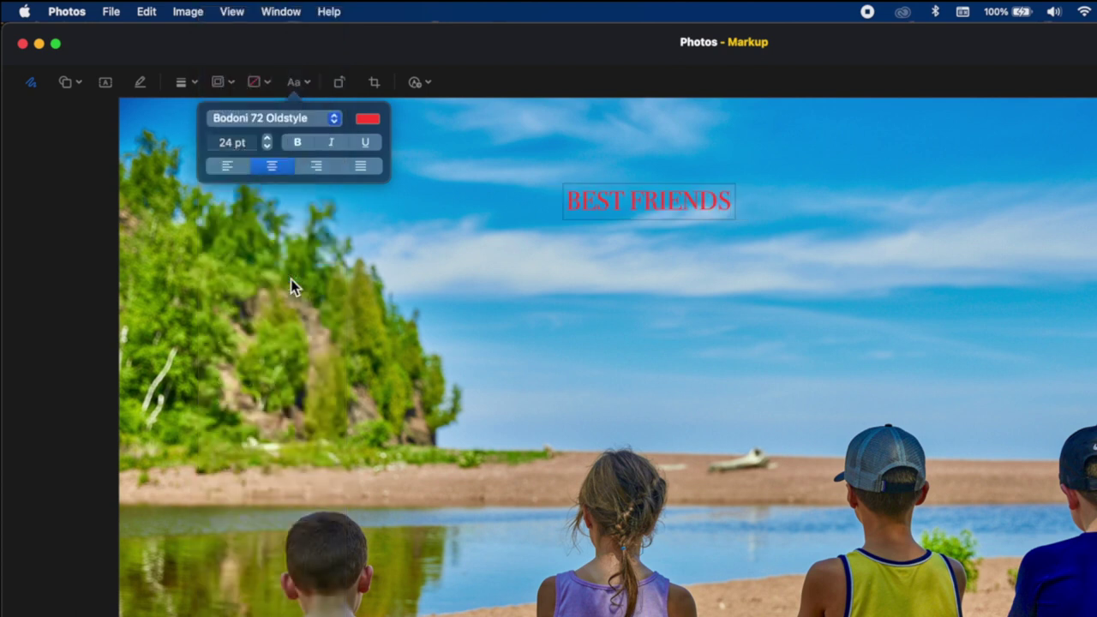
{"action": "left_click", "coordinate": [368, 125]}
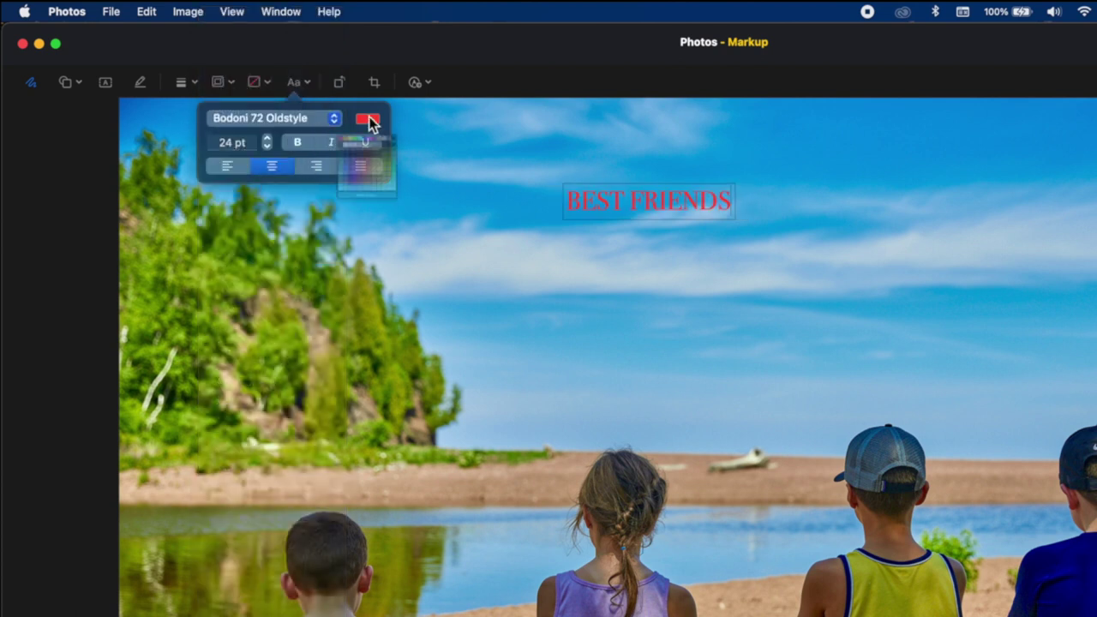
{"action": "left_click", "coordinate": [431, 151]}
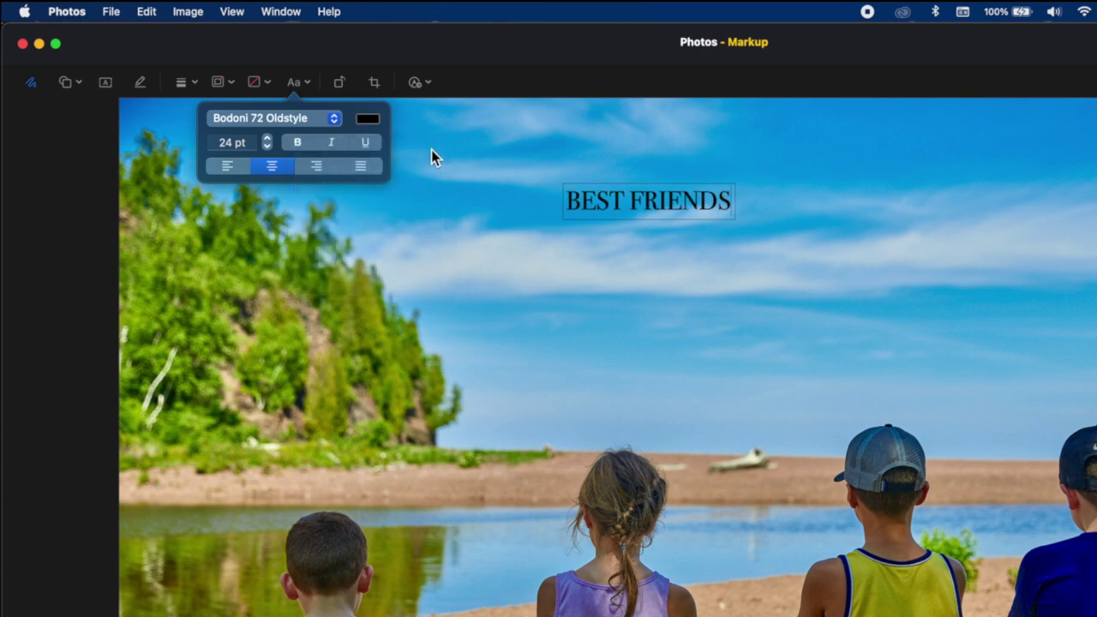
- Enlarge the BEST FRIENDS text to 65 pt and make it bold
{"action": "left_click", "coordinate": [268, 140]}
{"action": "left_click", "coordinate": [268, 140]}
{"action": "left_click", "coordinate": [268, 140]}
{"action": "left_click", "coordinate": [268, 141]}
{"action": "left_click", "coordinate": [268, 140]}
{"action": "left_click", "coordinate": [268, 140]}
{"action": "left_click", "coordinate": [268, 141]}
{"action": "left_click", "coordinate": [268, 140]}
{"action": "left_click", "coordinate": [268, 140]}
{"action": "left_click", "coordinate": [300, 143]}
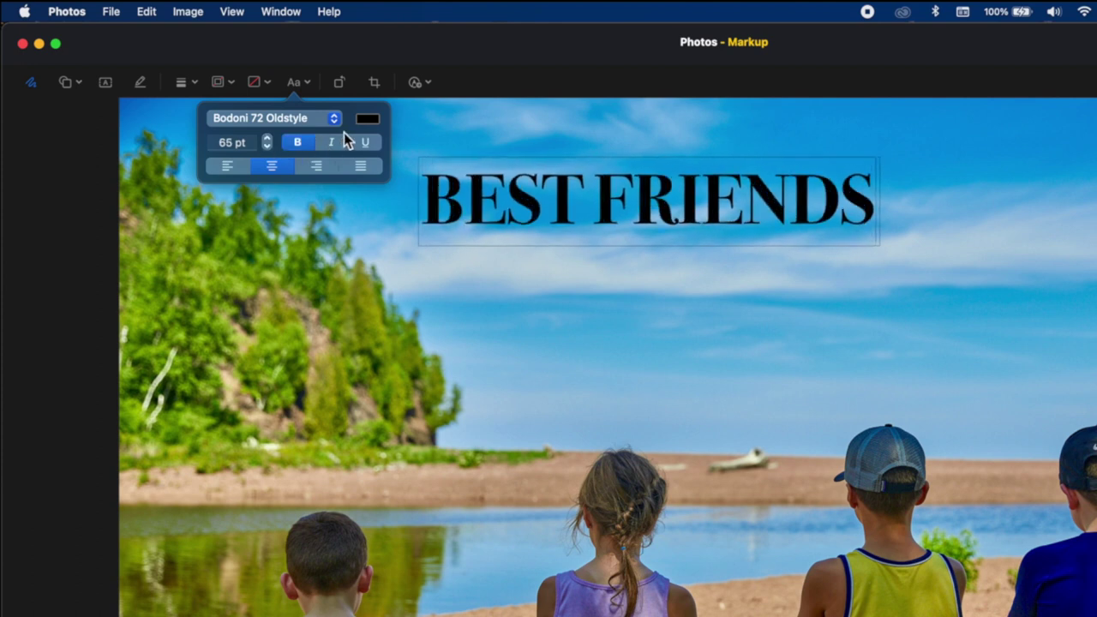
- Try the Bradley Hand font on the title, and return it to Bodoni 72 Oldstyle
{"action": "left_click", "coordinate": [270, 119]}
{"action": "left_click", "coordinate": [271, 159]}
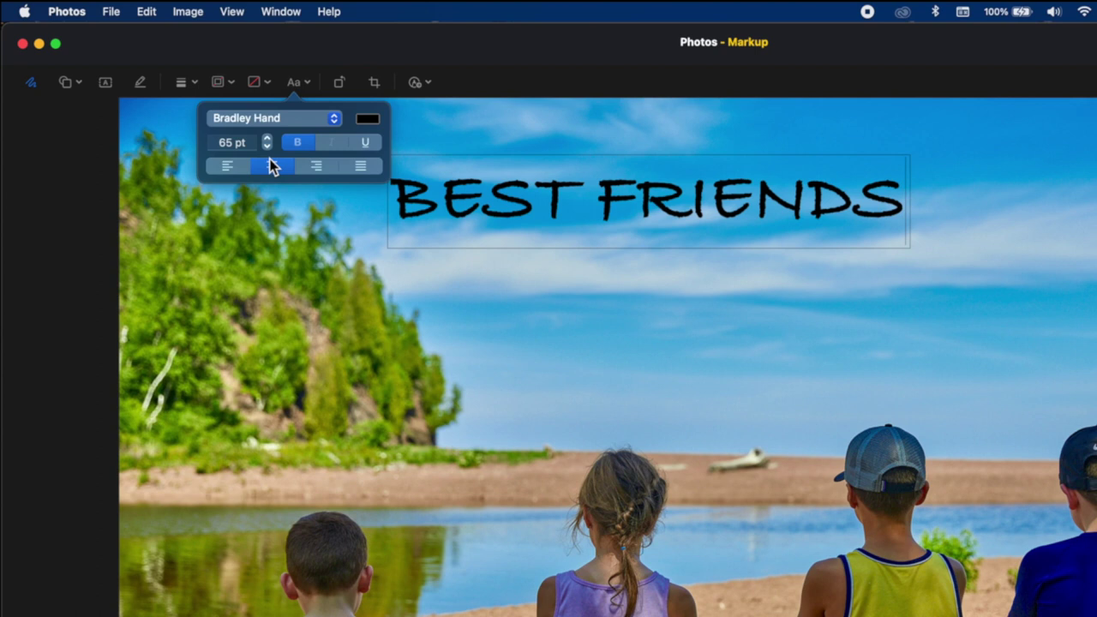
{"action": "left_click", "coordinate": [286, 117]}
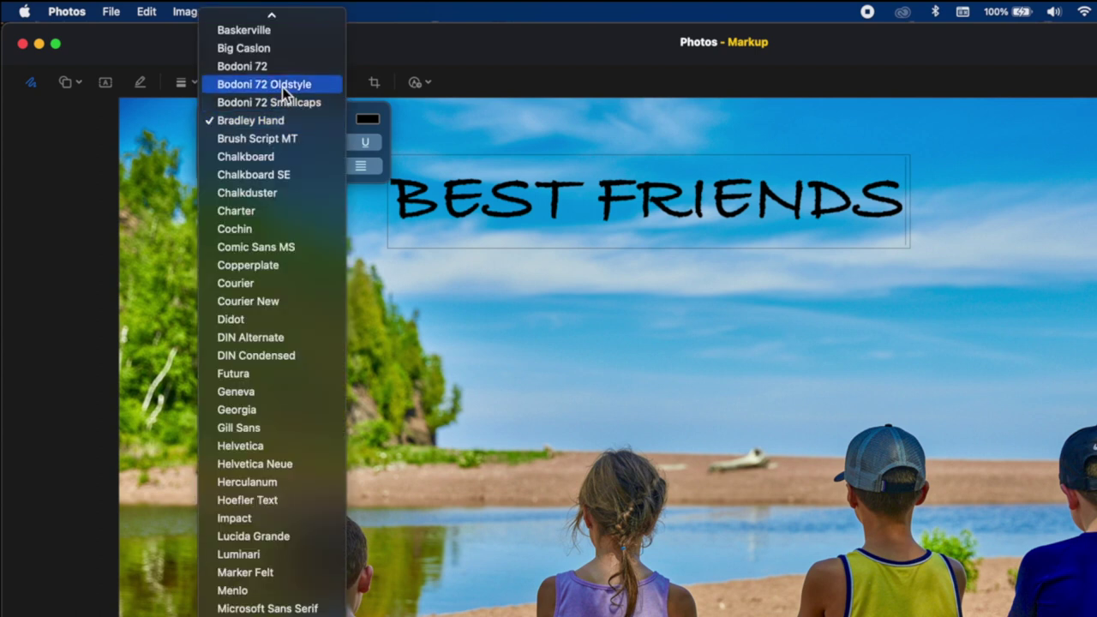
{"action": "left_click", "coordinate": [282, 84]}
- Finish formatting the title and select the BEST FRIENDS text box as an object
{"action": "left_click", "coordinate": [647, 193]}
{"action": "left_click", "coordinate": [670, 281]}
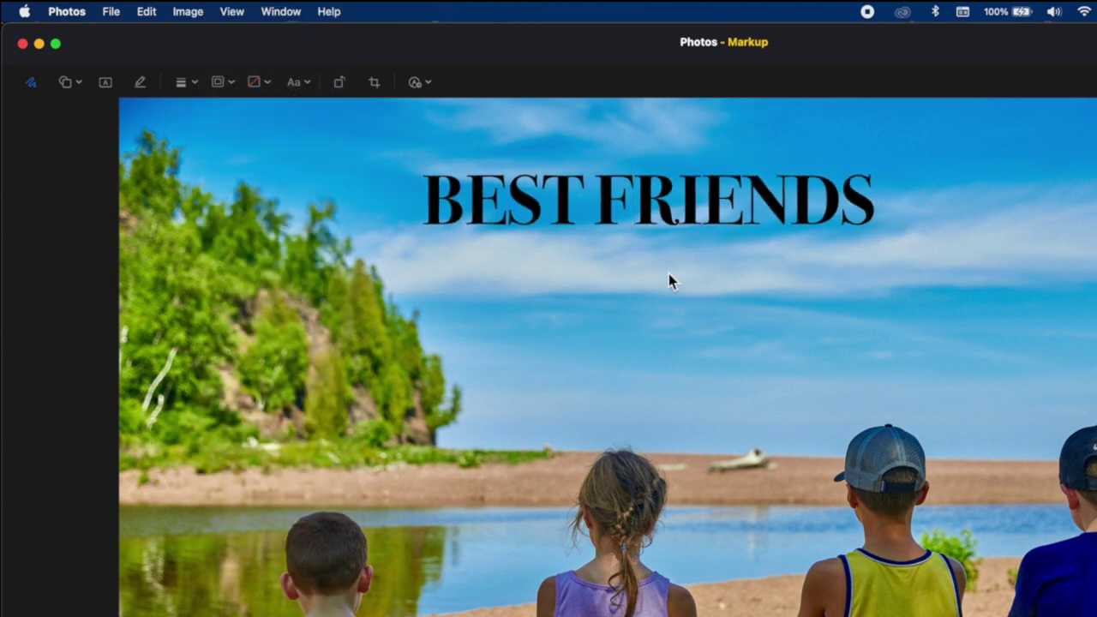
{"action": "left_click", "coordinate": [650, 208]}
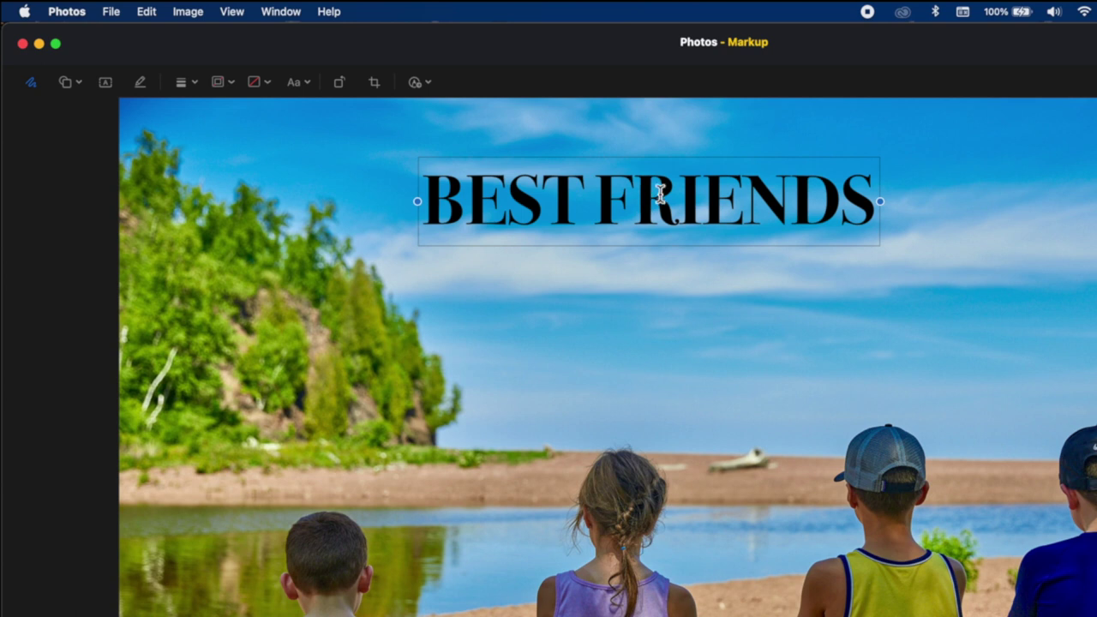
- Move the BEST FRIENDS title around the sky and settle it near the photo's horizontal centre above the lake
{"action": "left_click_drag", "start_coordinate": [659, 193], "coordinate": [686, 227]}
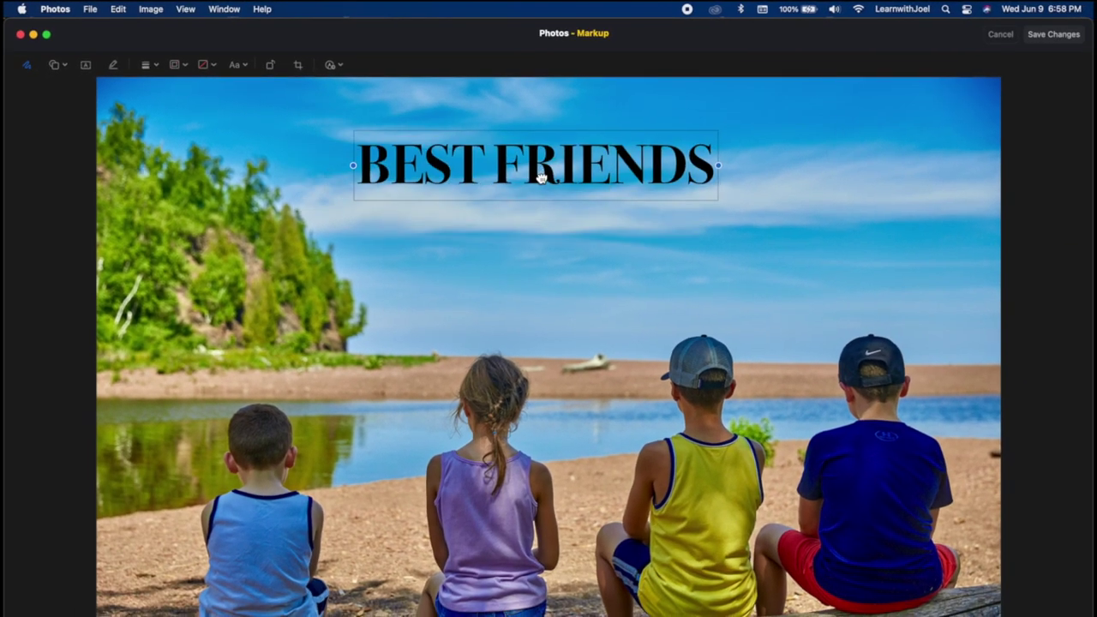
{"action": "left_click_drag", "start_coordinate": [541, 177], "coordinate": [532, 196]}
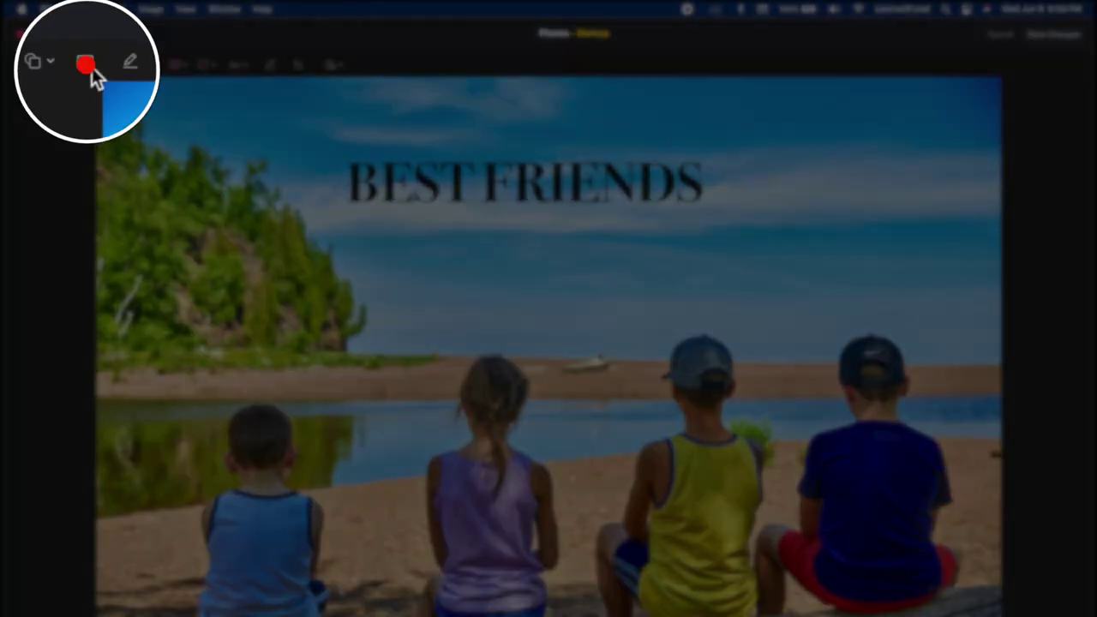
- Try out a second text box in the sky below the title, and delete it
{"action": "left_click", "coordinate": [86, 66]}
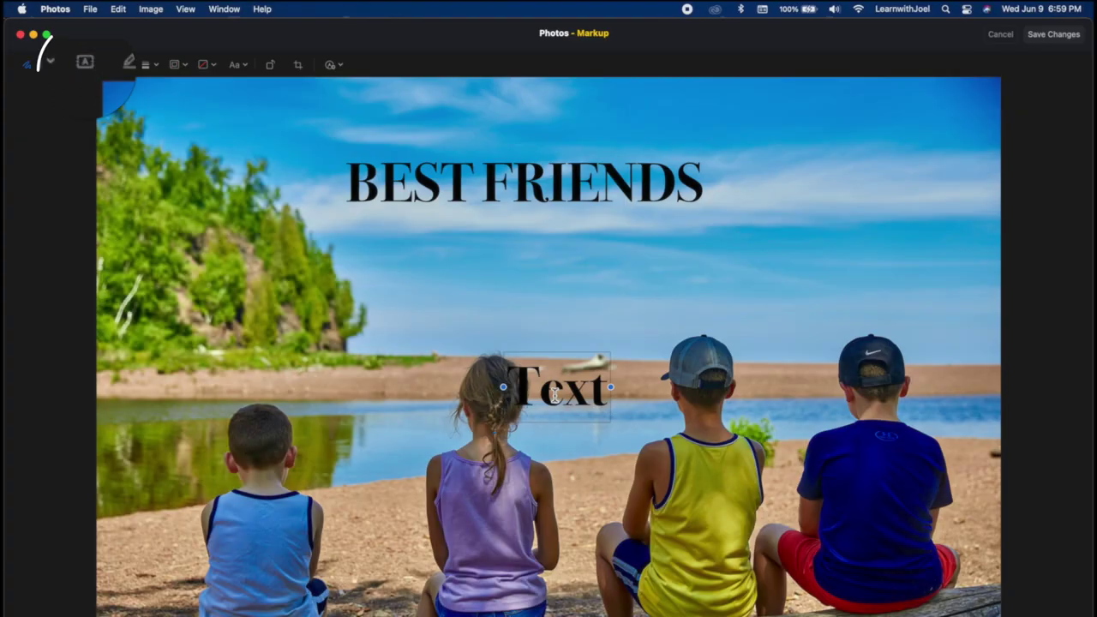
{"action": "left_click_drag", "start_coordinate": [562, 396], "coordinate": [711, 273]}
{"action": "key", "text": "BackSpace"}
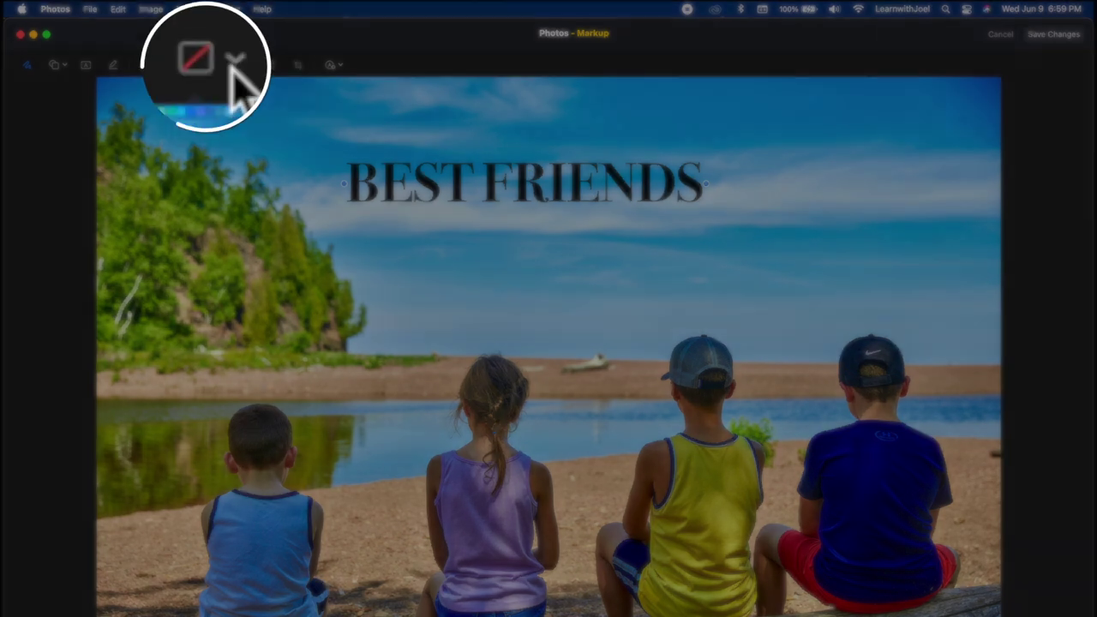
- Give the BEST FRIENDS text box a light yellow-green fill and a dark purple border
{"action": "left_click", "coordinate": [209, 67]}
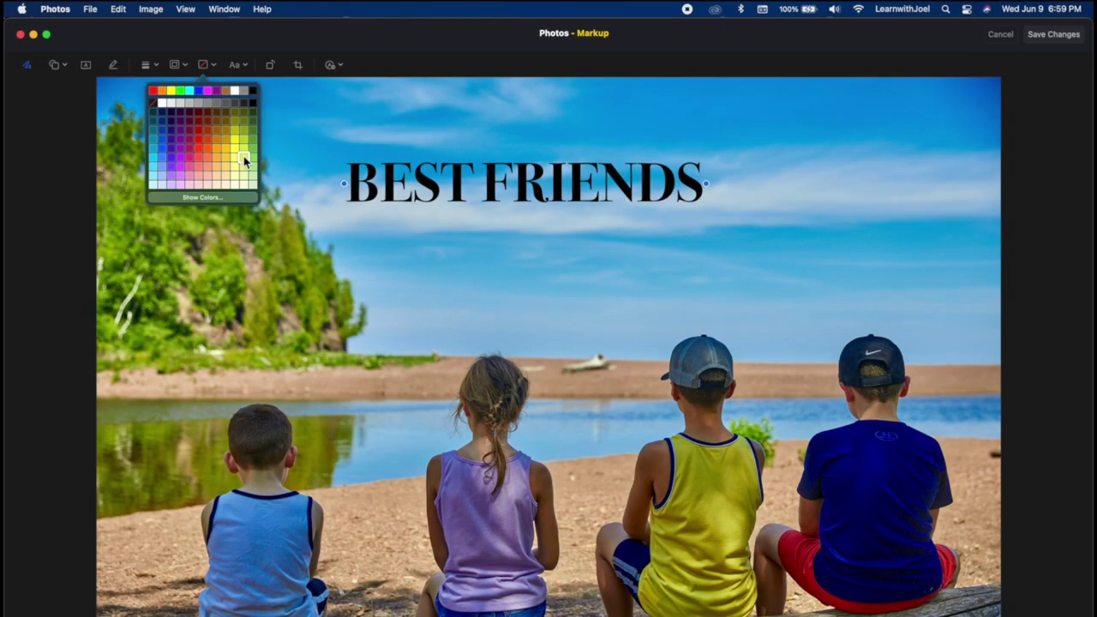
{"action": "left_click", "coordinate": [243, 156]}
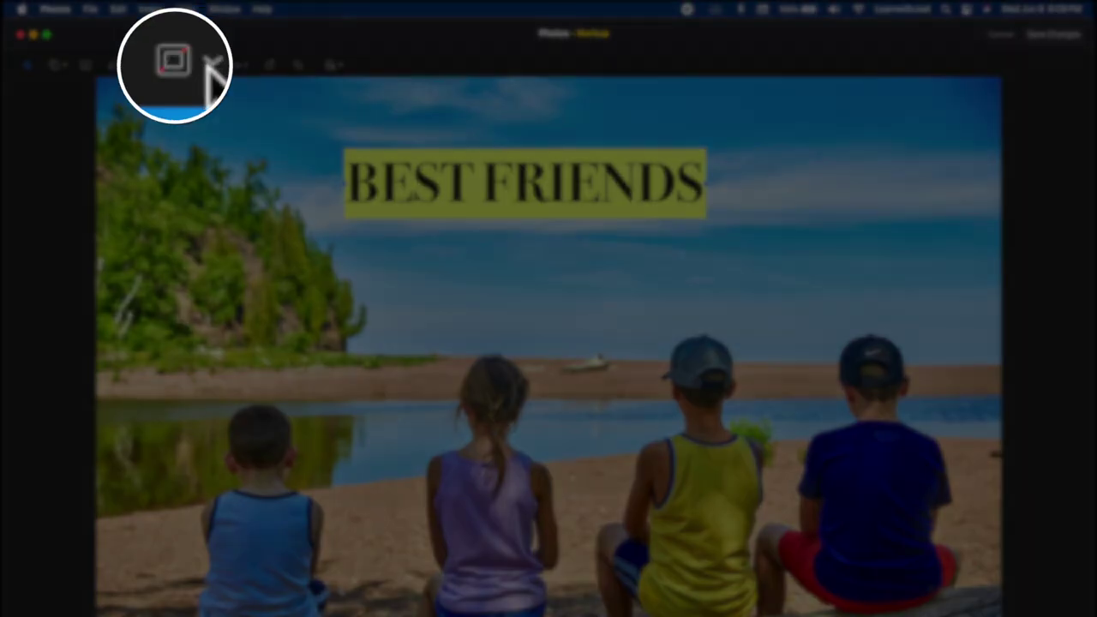
{"action": "left_click", "coordinate": [186, 65]}
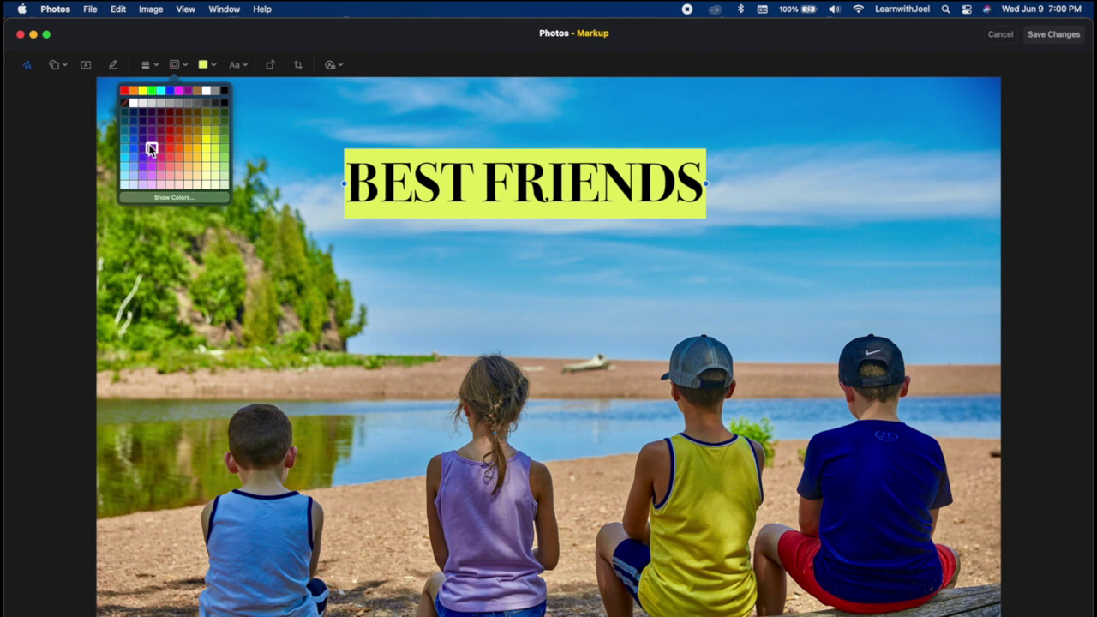
{"action": "left_click", "coordinate": [151, 149]}
- Widen the title box so there is space on both sides of the text, and centre it in the upper sky
{"action": "left_click_drag", "start_coordinate": [344, 181], "coordinate": [396, 184]}
{"action": "left_click_drag", "start_coordinate": [408, 174], "coordinate": [274, 177]}
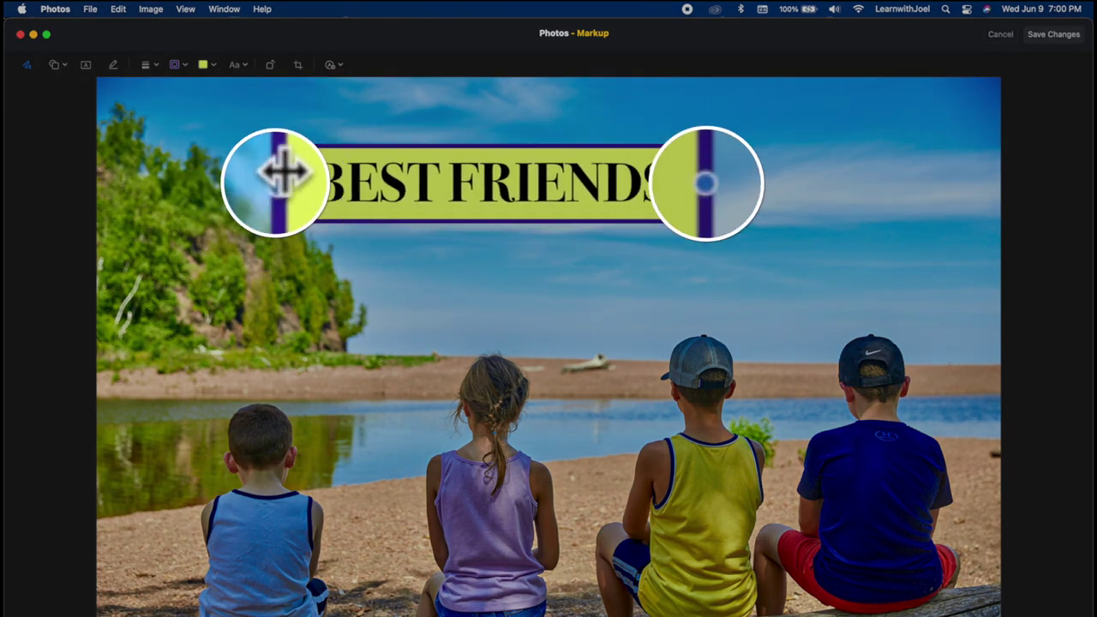
{"action": "left_click_drag", "start_coordinate": [428, 171], "coordinate": [481, 155]}
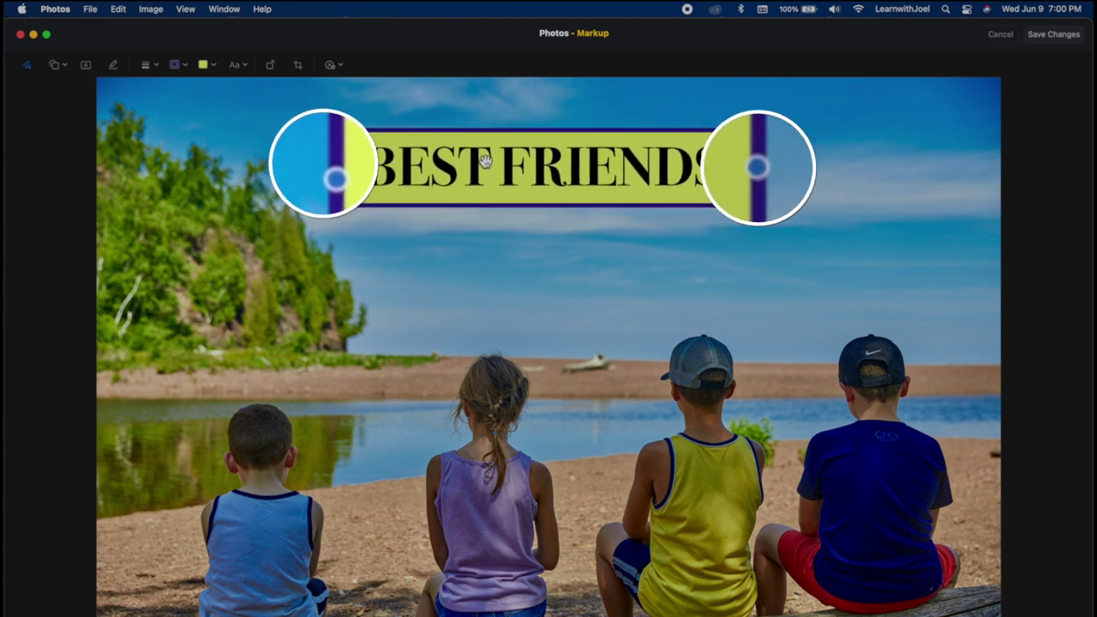
- Set the title box's border to the fifth line thickness in the rough sketched style, and add a shadow
{"action": "left_click", "coordinate": [147, 65]}
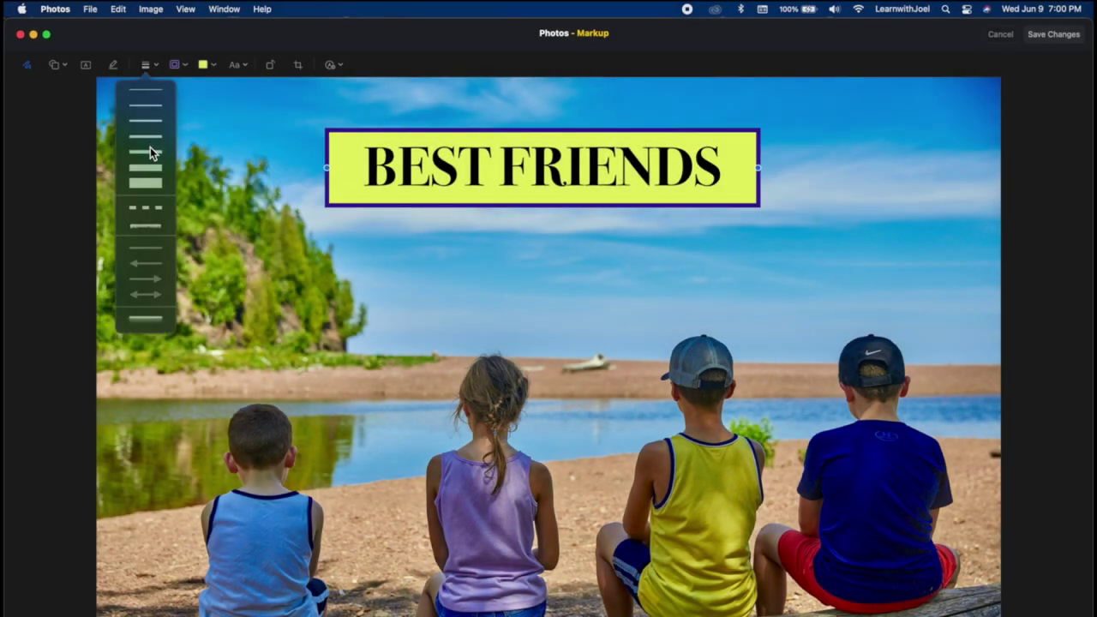
{"action": "left_click", "coordinate": [150, 152]}
{"action": "left_click", "coordinate": [152, 66]}
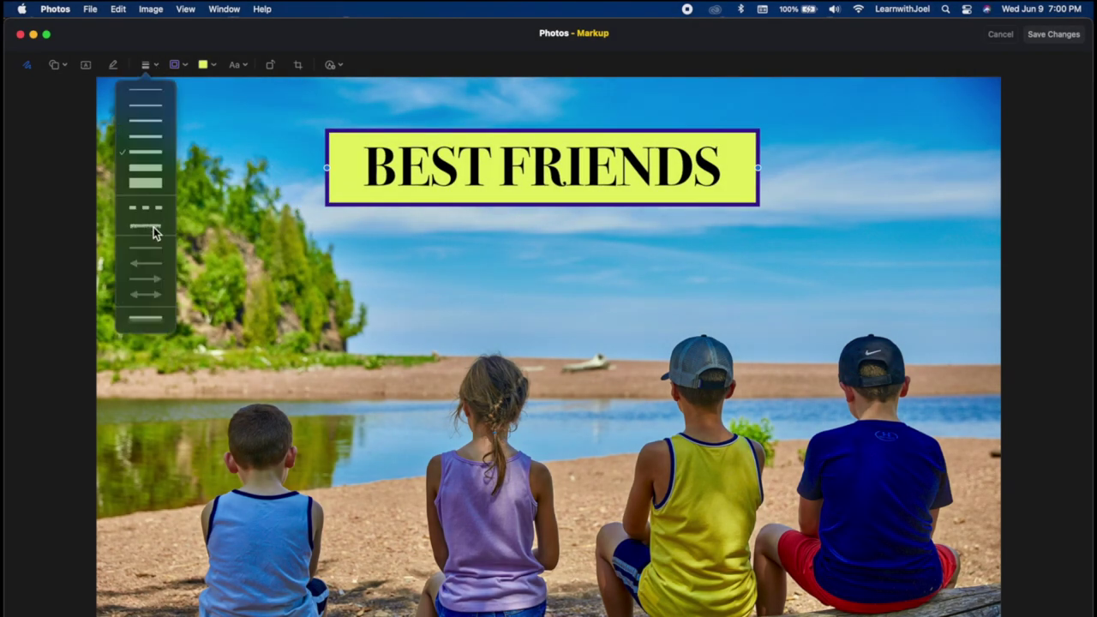
{"action": "left_click", "coordinate": [154, 227]}
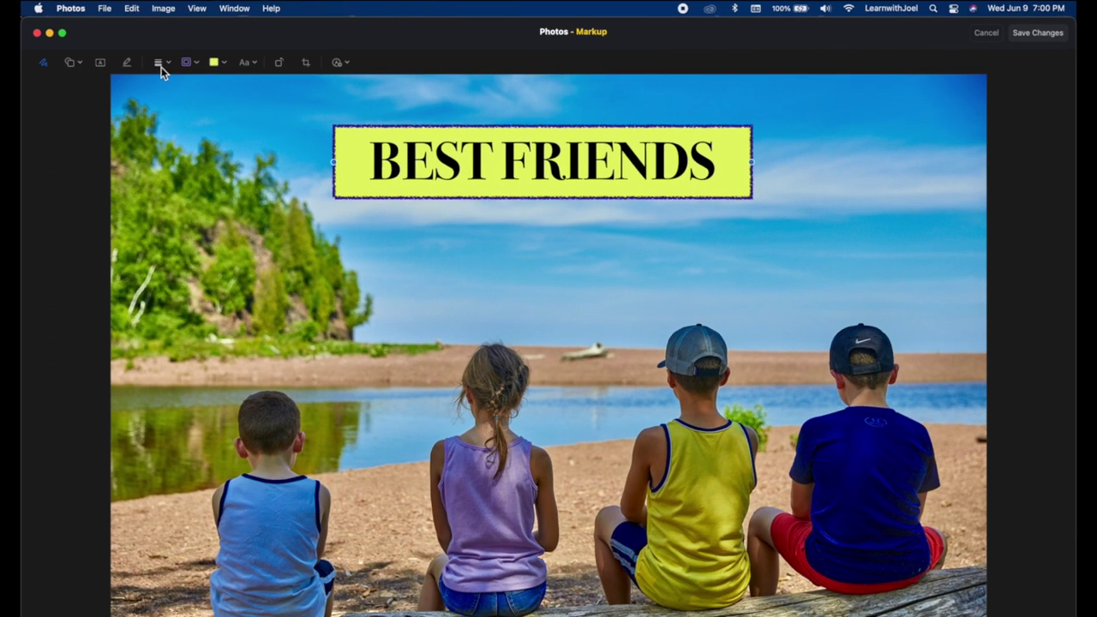
{"action": "left_click", "coordinate": [148, 64]}
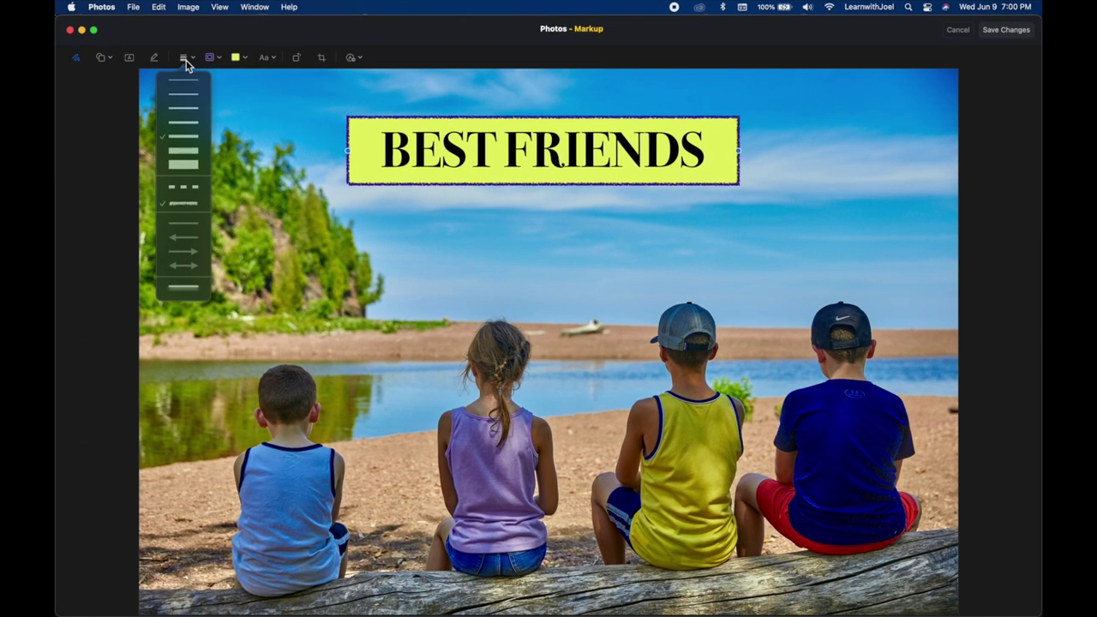
{"action": "left_click", "coordinate": [181, 289]}
{"action": "left_click", "coordinate": [188, 60]}
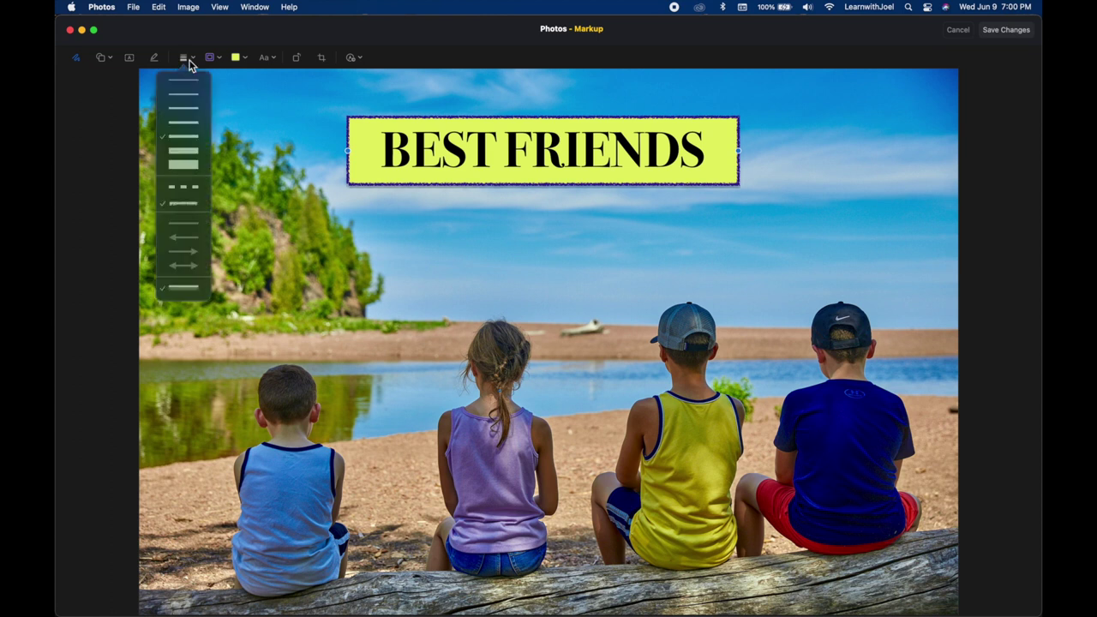
- Reduce the opacity of the title box's yellow-green fill to 38%
{"action": "left_click", "coordinate": [236, 58]}
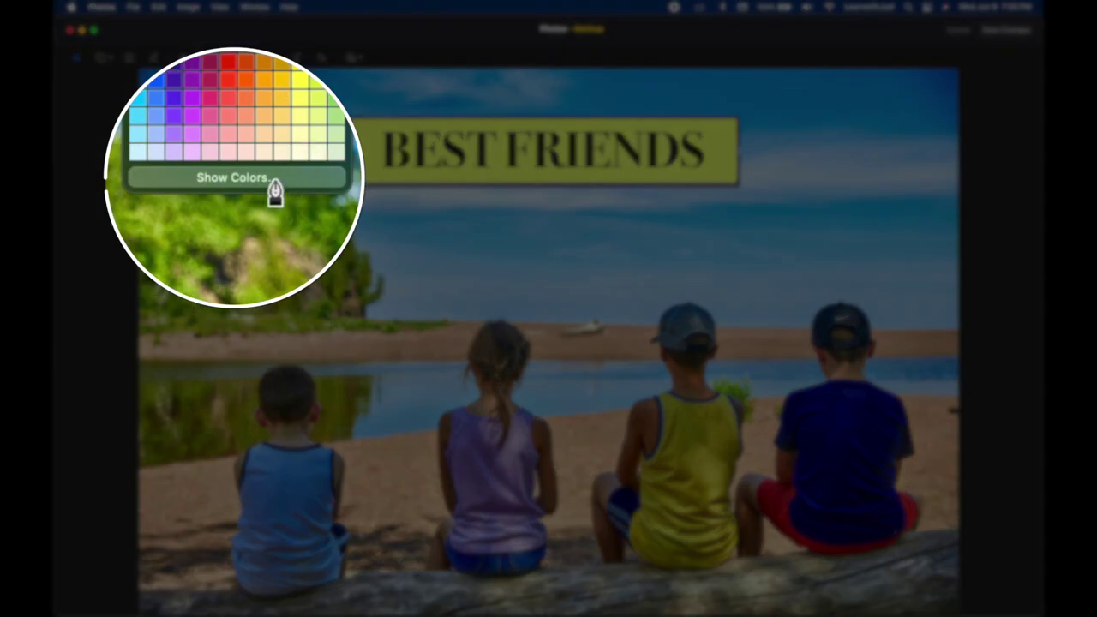
{"action": "left_click", "coordinate": [257, 177]}
{"action": "left_click_drag", "start_coordinate": [148, 414], "coordinate": [273, 164]}
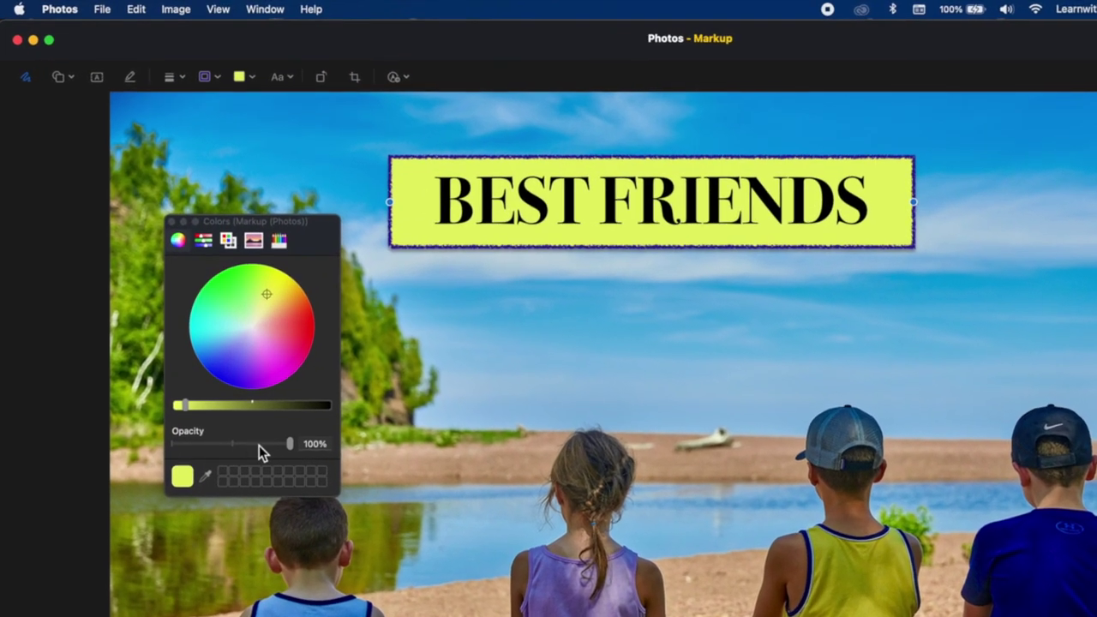
{"action": "left_click_drag", "start_coordinate": [258, 445], "coordinate": [220, 454]}
{"action": "left_click", "coordinate": [719, 195]}
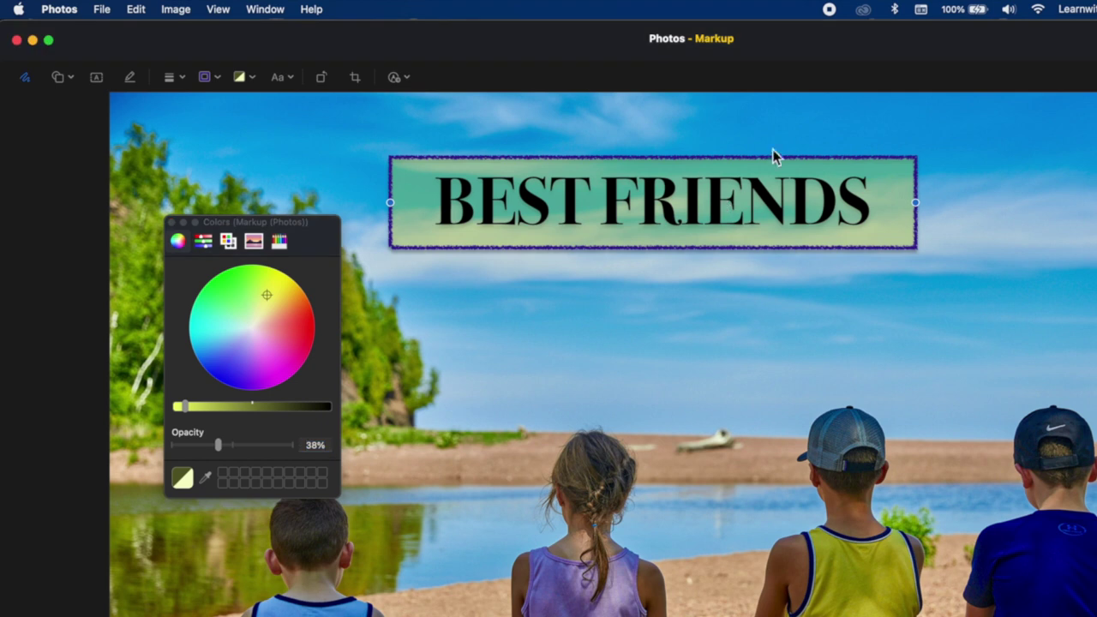
{"action": "left_click_drag", "start_coordinate": [747, 208], "coordinate": [766, 245]}
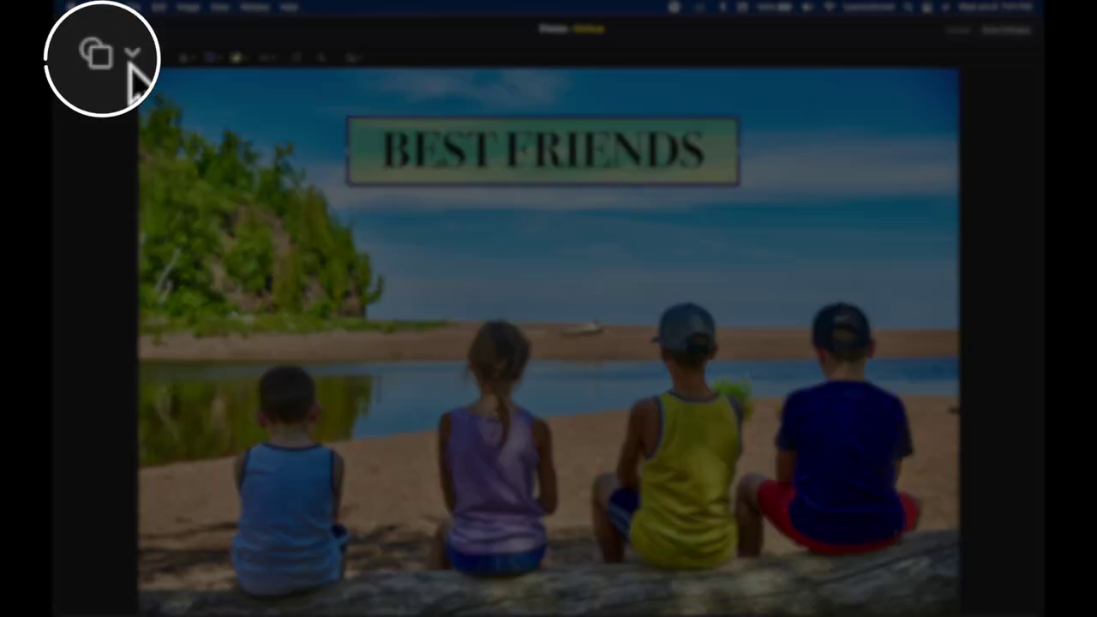
- Add a straight line shape to the photo and bend it into a curve by its midpoint
{"action": "left_click", "coordinate": [107, 57]}
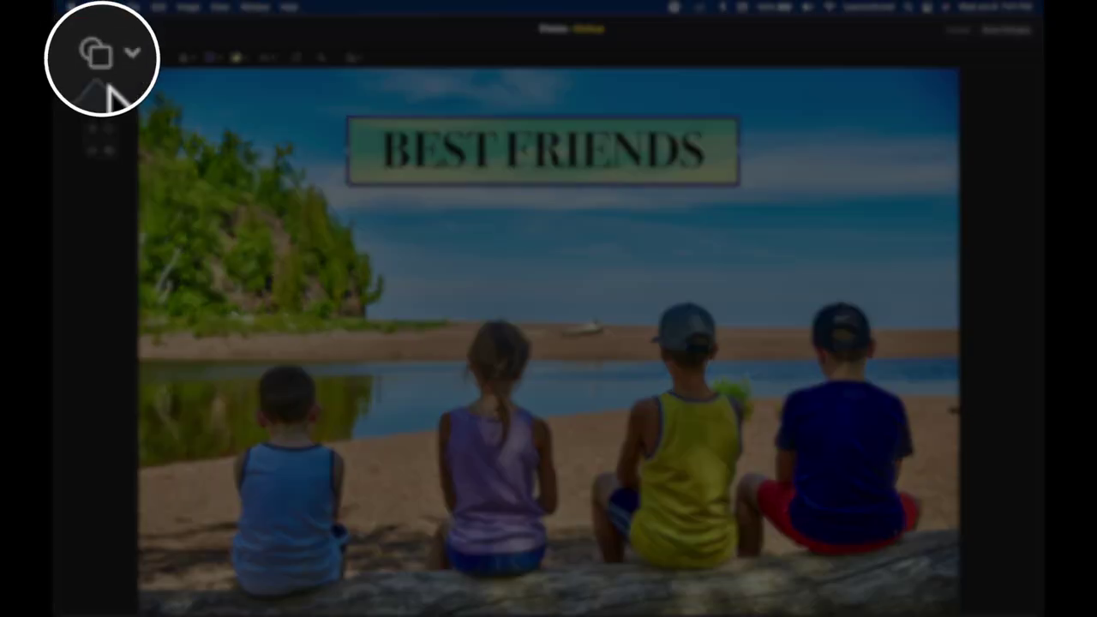
{"action": "left_click", "coordinate": [95, 88]}
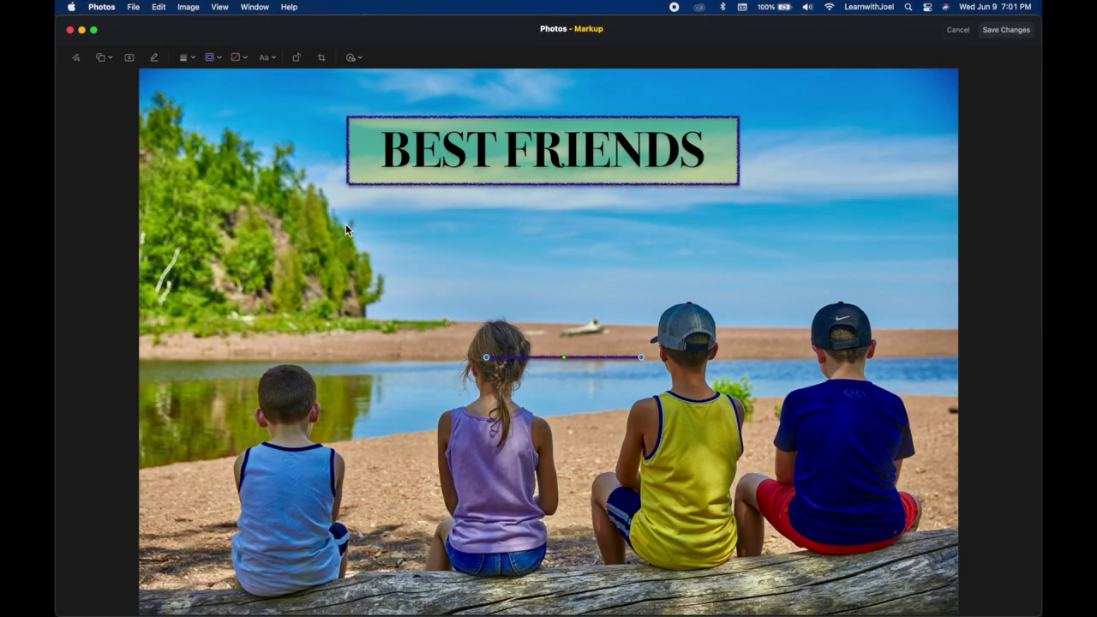
{"action": "left_click_drag", "start_coordinate": [588, 360], "coordinate": [503, 251]}
{"action": "key", "text": "cmd+z"}
{"action": "left_click_drag", "start_coordinate": [563, 356], "coordinate": [434, 315]}
- Place the curved line in the sky beneath the title box, flatten its bend, and align its two ends at similar height
{"action": "right_click", "coordinate": [494, 296]}
{"action": "left_click_drag", "start_coordinate": [515, 283], "coordinate": [576, 257]}
{"action": "left_click_drag", "start_coordinate": [488, 221], "coordinate": [461, 211]}
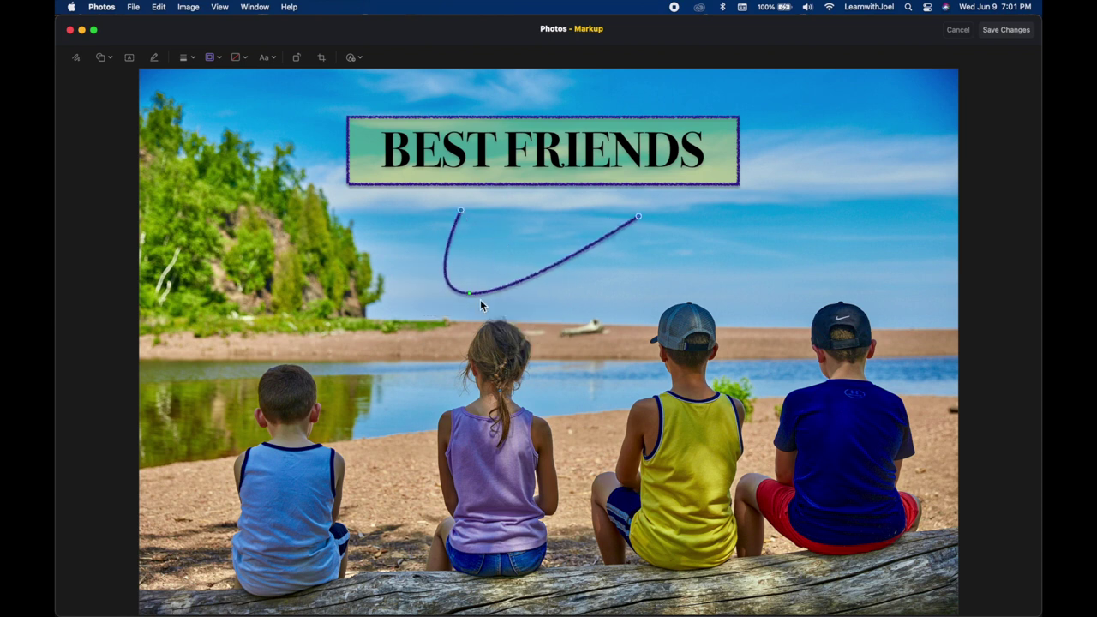
{"action": "left_click_drag", "start_coordinate": [472, 295], "coordinate": [474, 263]}
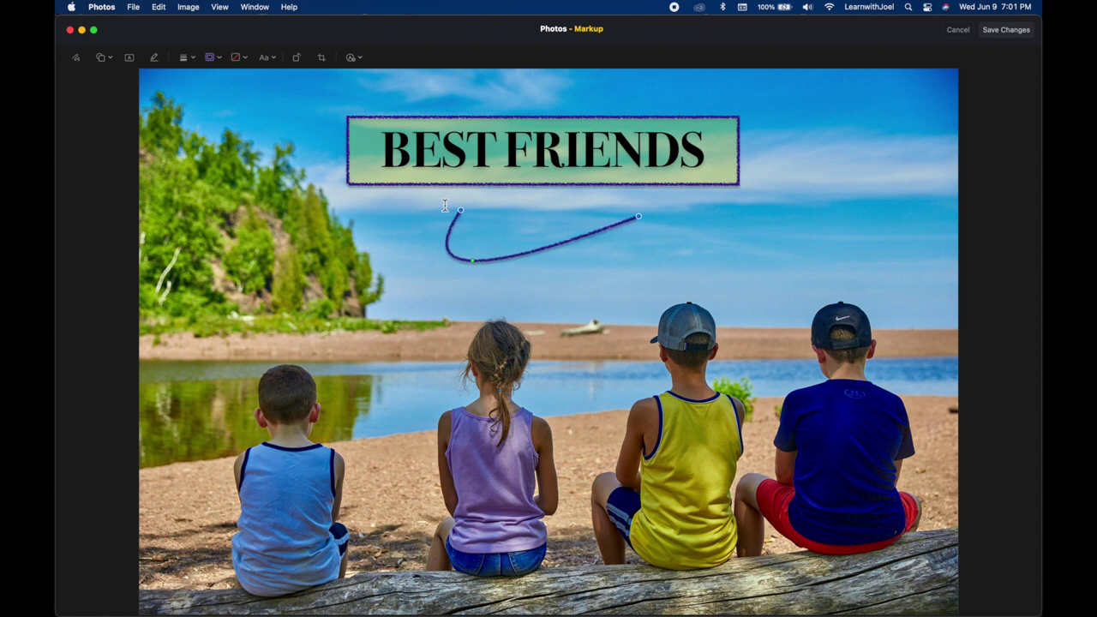
{"action": "left_click_drag", "start_coordinate": [460, 212], "coordinate": [467, 217]}
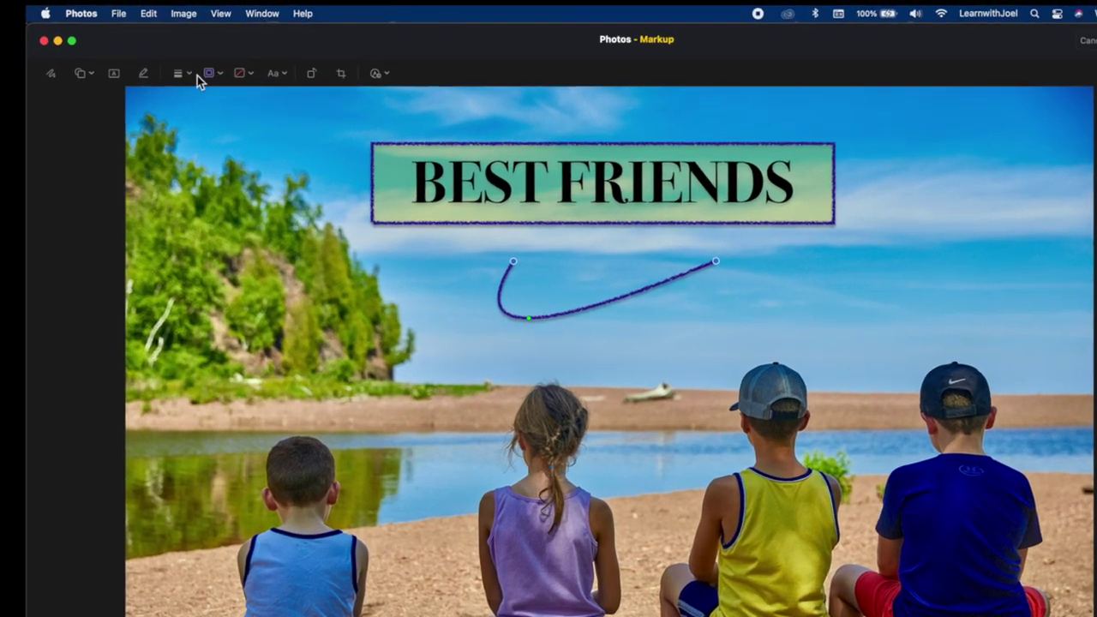
- Make the curved line dashed and red with arrowheads at both ends
{"action": "left_click", "coordinate": [185, 57]}
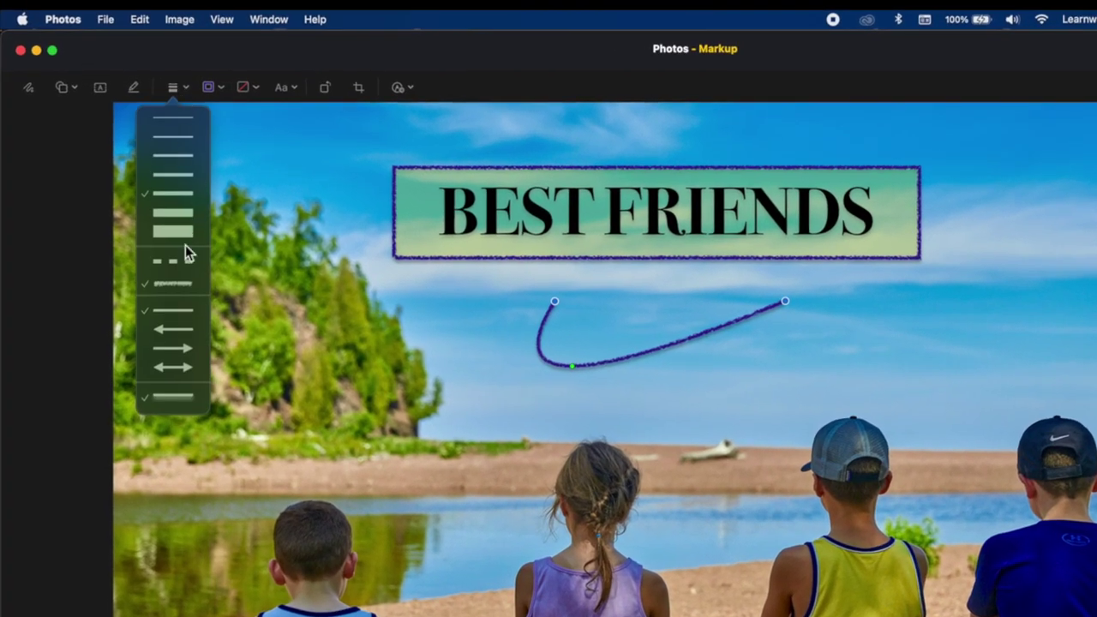
{"action": "left_click", "coordinate": [180, 263]}
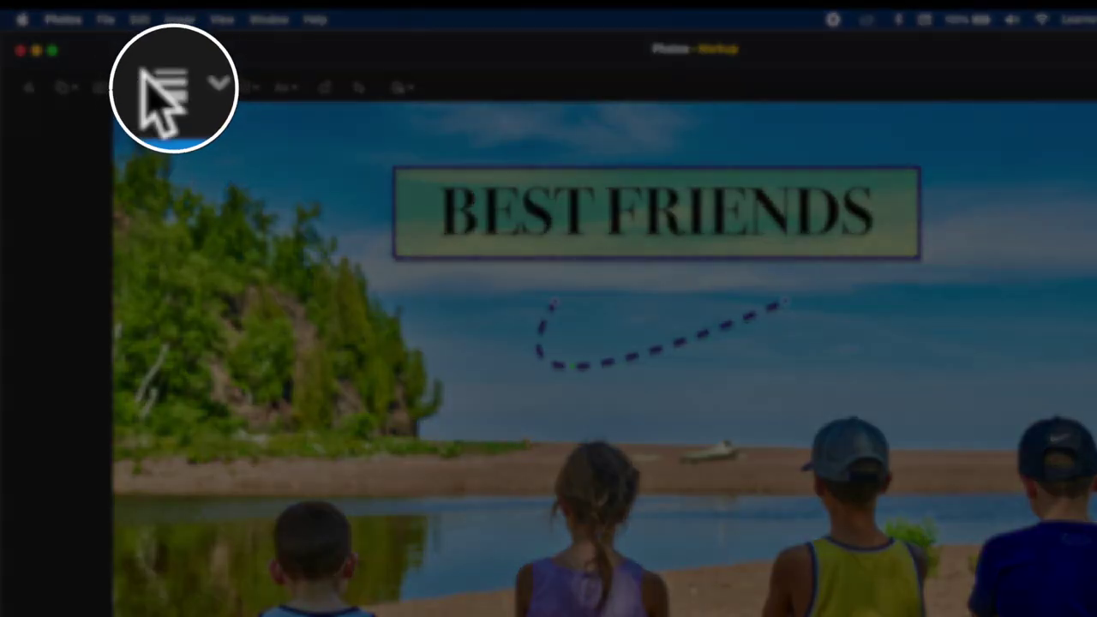
{"action": "left_click", "coordinate": [173, 87]}
{"action": "left_click", "coordinate": [184, 370]}
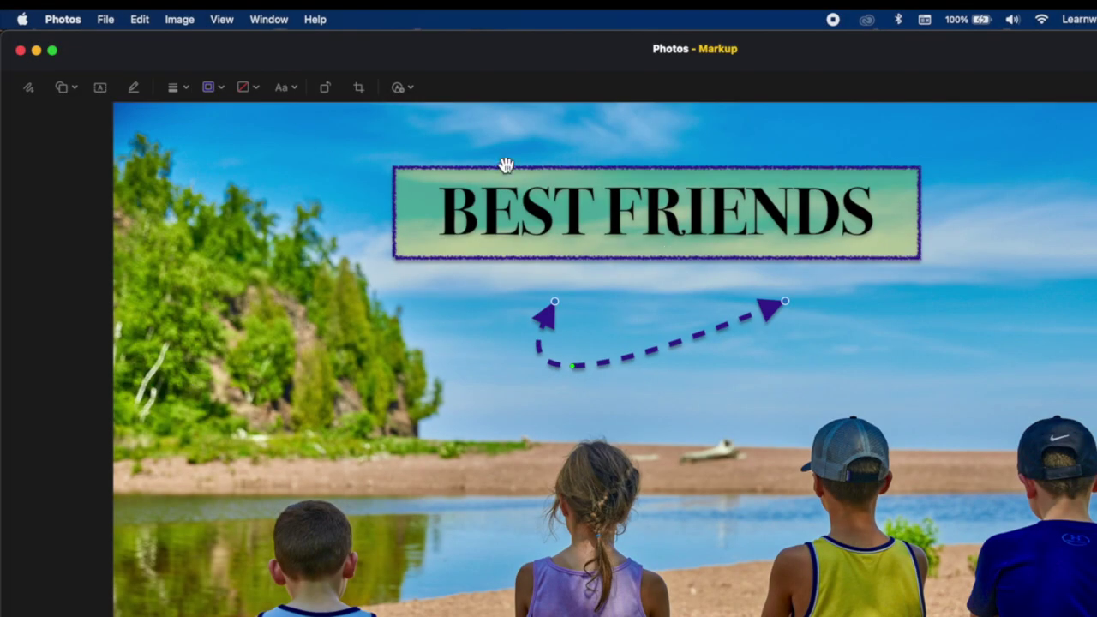
{"action": "left_click", "coordinate": [220, 89]}
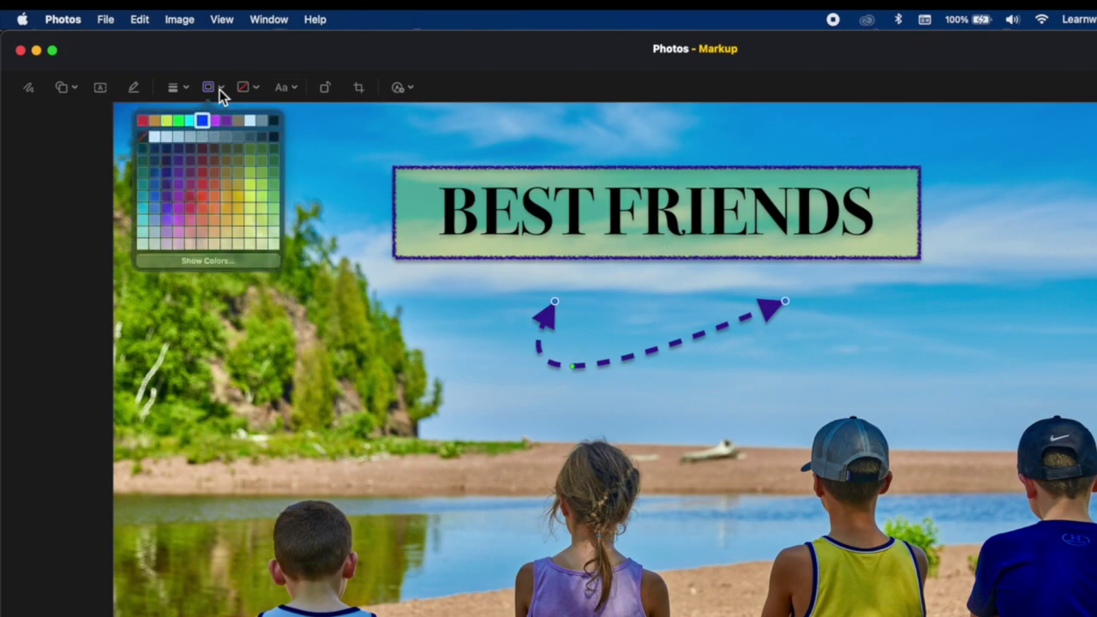
{"action": "left_click", "coordinate": [145, 124]}
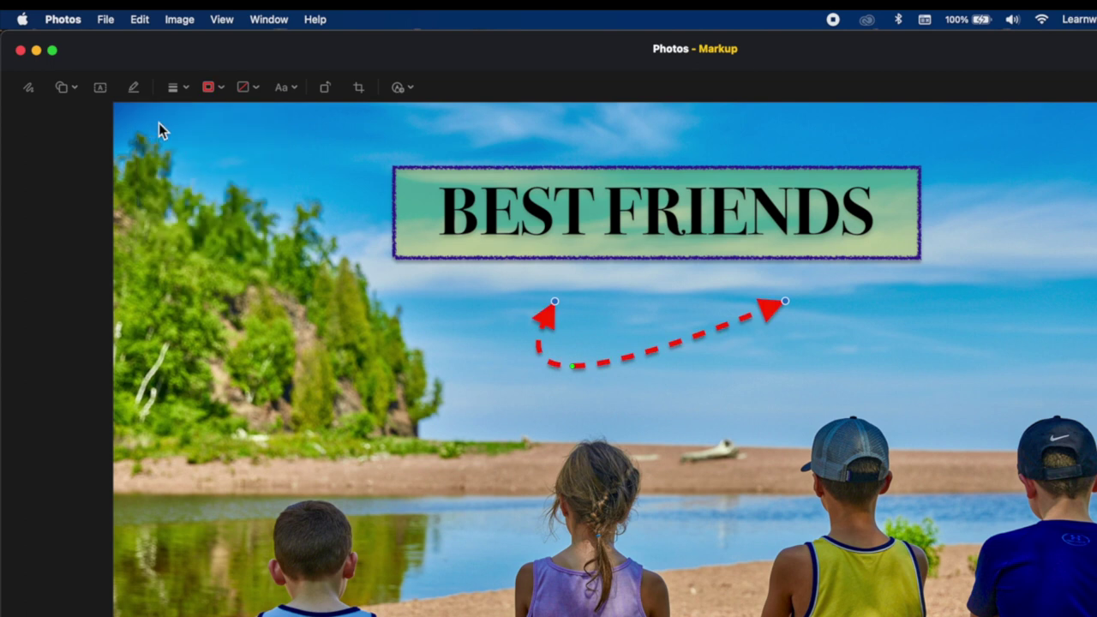
- Add a speech bubble shape and place it above the leftmost boy
{"action": "left_click", "coordinate": [63, 87]}
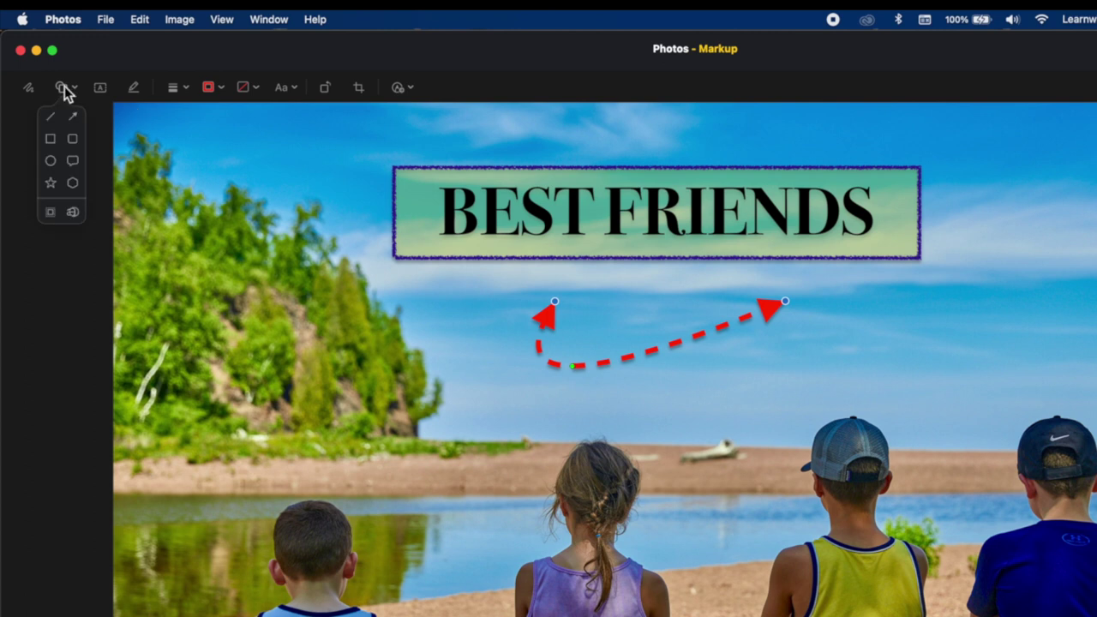
{"action": "left_click", "coordinate": [74, 161]}
{"action": "left_click_drag", "start_coordinate": [728, 541], "coordinate": [423, 425]}
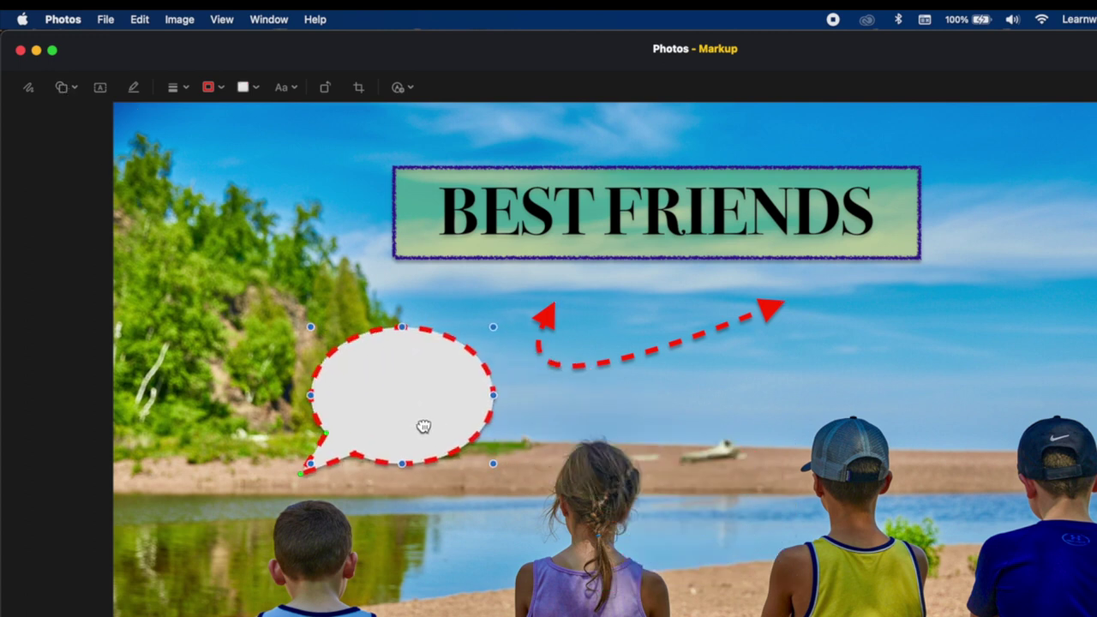
- Change the speech bubble's red outline from dashed to solid and set it to the second-thinnest line
{"action": "left_click", "coordinate": [221, 89]}
{"action": "left_click", "coordinate": [187, 89]}
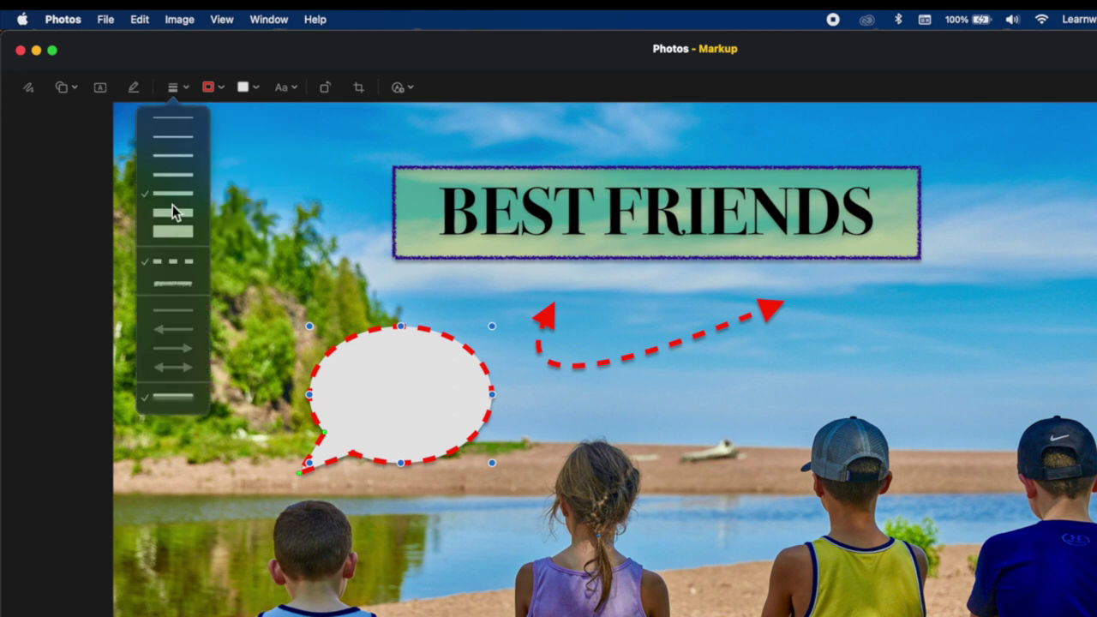
{"action": "left_click", "coordinate": [177, 259]}
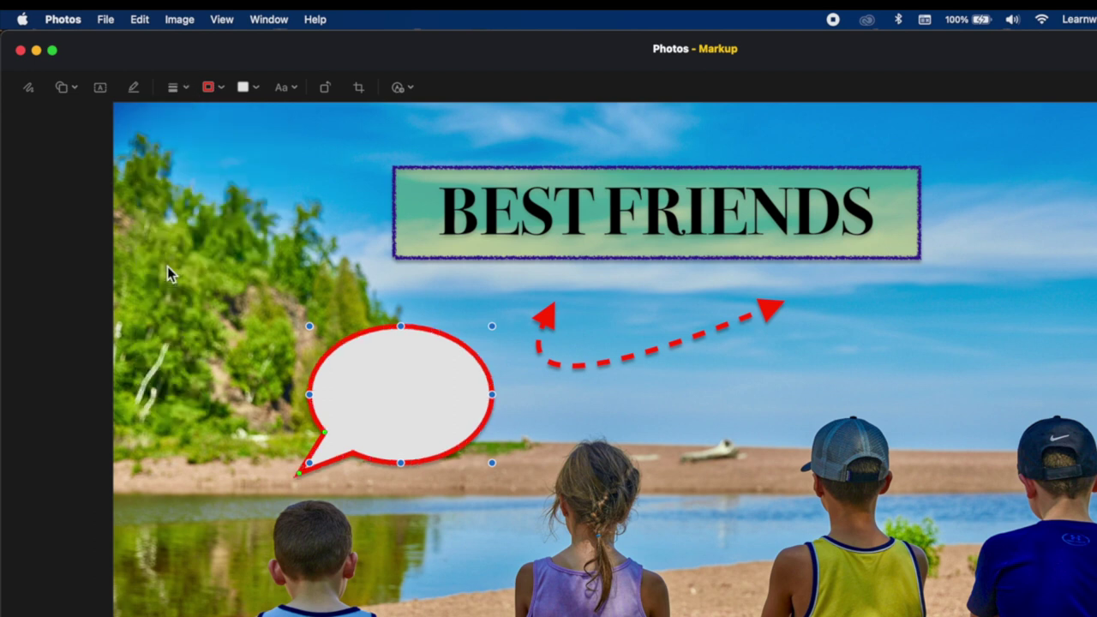
{"action": "left_click", "coordinate": [212, 89]}
{"action": "left_click", "coordinate": [176, 89]}
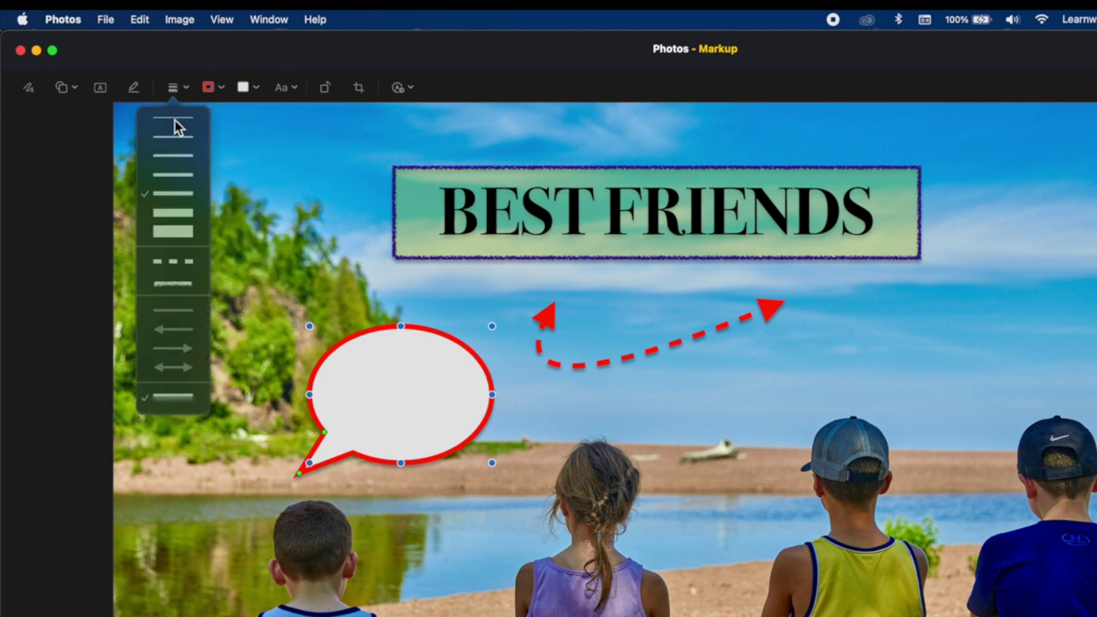
{"action": "left_click", "coordinate": [174, 126]}
{"action": "left_click", "coordinate": [176, 87]}
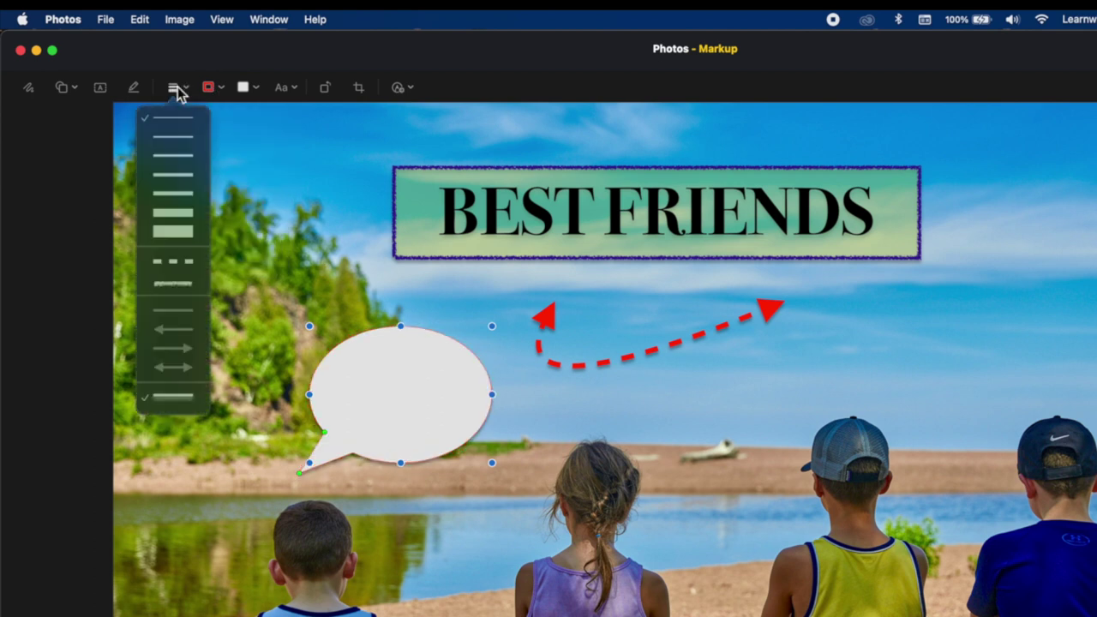
{"action": "left_click", "coordinate": [183, 143]}
- Move the speech bubble leftward and lengthen its tail so it reaches down toward the leftmost boy's head
{"action": "left_click_drag", "start_coordinate": [445, 407], "coordinate": [426, 403]}
{"action": "left_click_drag", "start_coordinate": [288, 465], "coordinate": [281, 471]}
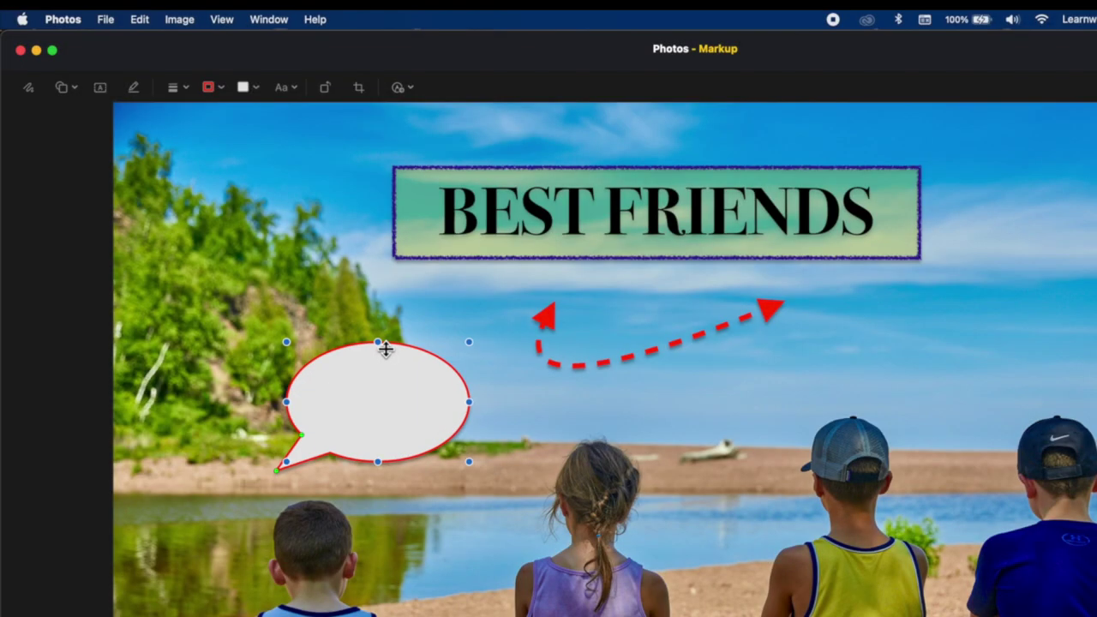
{"action": "left_click", "coordinate": [384, 347]}
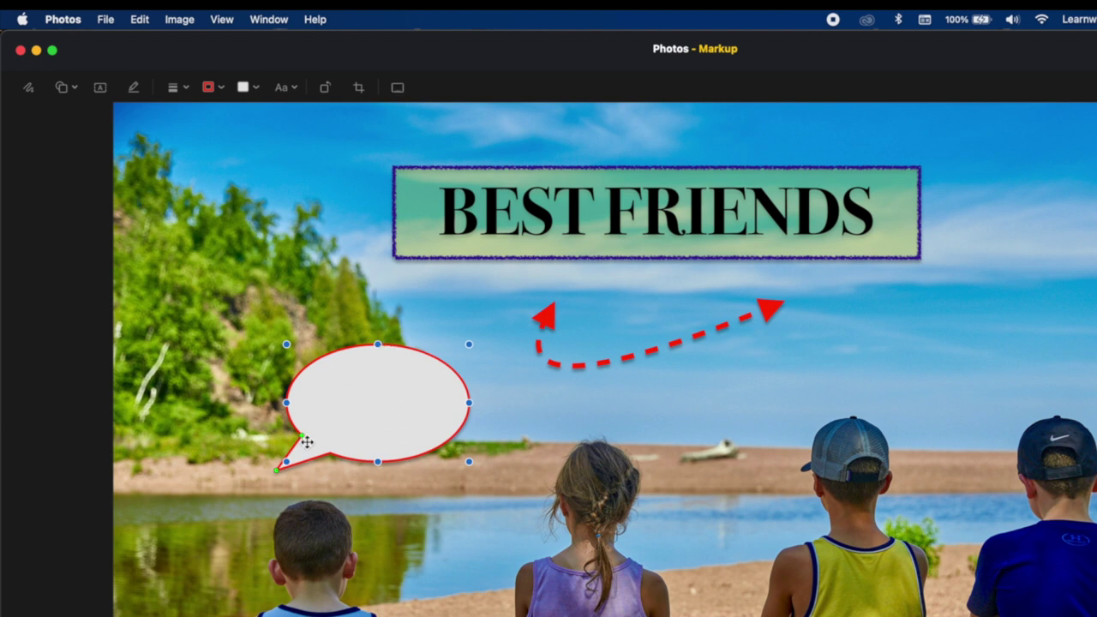
{"action": "mouse_move", "coordinate": [305, 438]}
{"action": "left_mouse_down"}
{"action": "mouse_move", "coordinate": [333, 436]}
{"action": "mouse_move", "coordinate": [306, 424]}
{"action": "mouse_move", "coordinate": [320, 433]}
{"action": "left_mouse_up"}
{"action": "left_click_drag", "start_coordinate": [279, 472], "coordinate": [269, 514]}
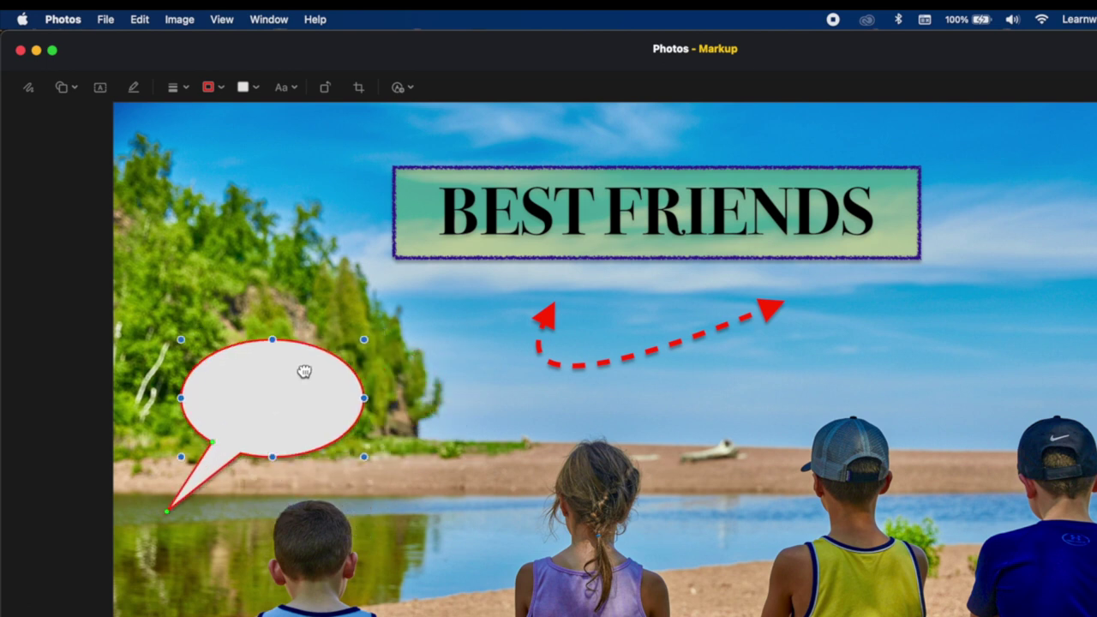
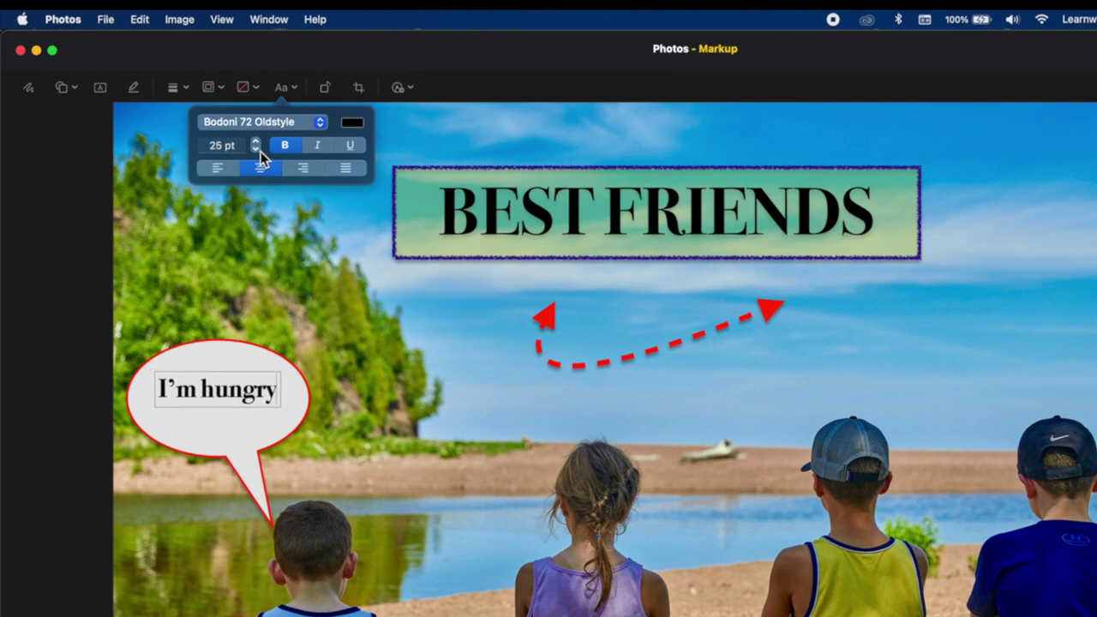
- Change the text in the leftmost boy's speech bubble to "I'm bored"
{"action": "double_click", "coordinate": [238, 399]}
{"action": "type", "text": "bored"}
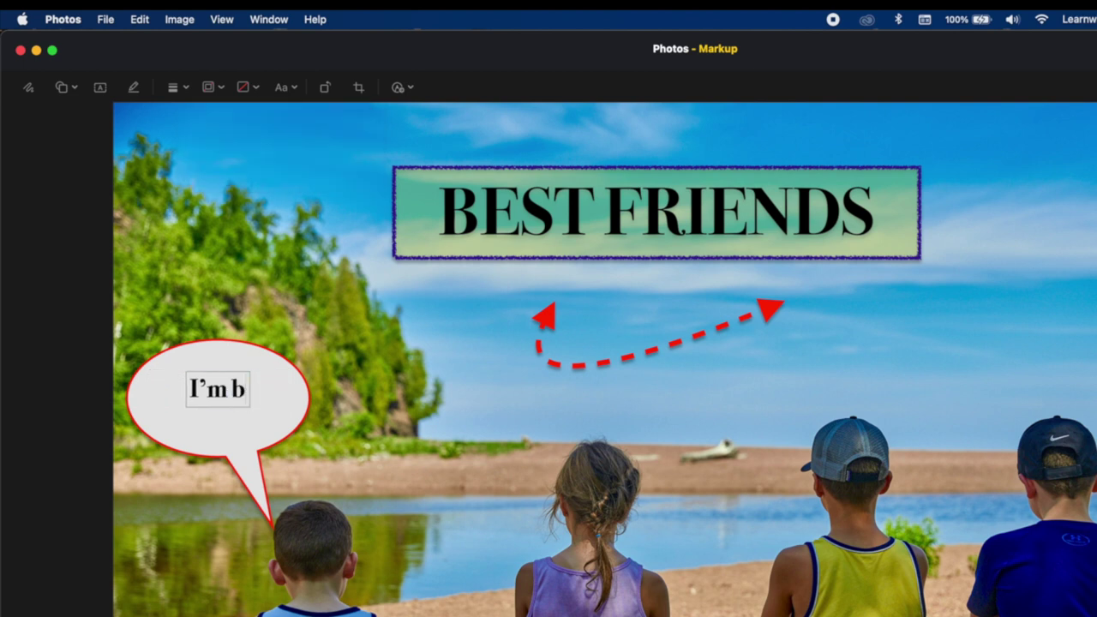
{"action": "left_click", "coordinate": [383, 455]}
{"action": "left_click", "coordinate": [272, 416]}
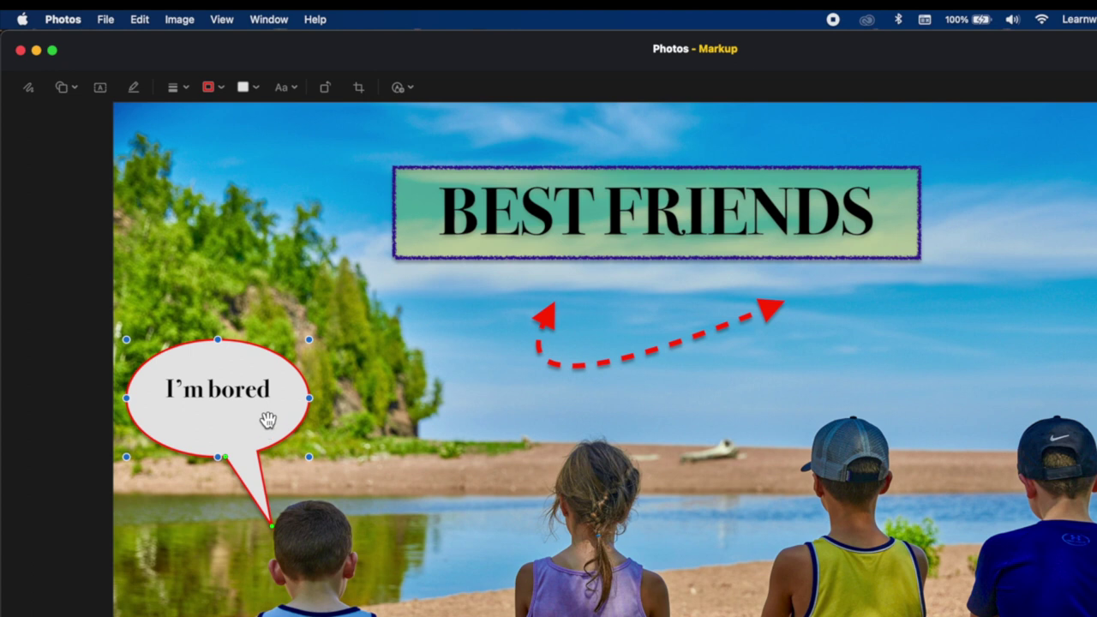
- Duplicate the speech bubble above the girl, aim the copy's tail at her head, and delete the red dashed arrow
{"action": "left_click_drag", "start_coordinate": [249, 442], "coordinate": [729, 416]}
{"action": "left_click_drag", "start_coordinate": [757, 501], "coordinate": [628, 470]}
{"action": "left_click_drag", "start_coordinate": [718, 374], "coordinate": [712, 365]}
{"action": "left_click", "coordinate": [552, 321]}
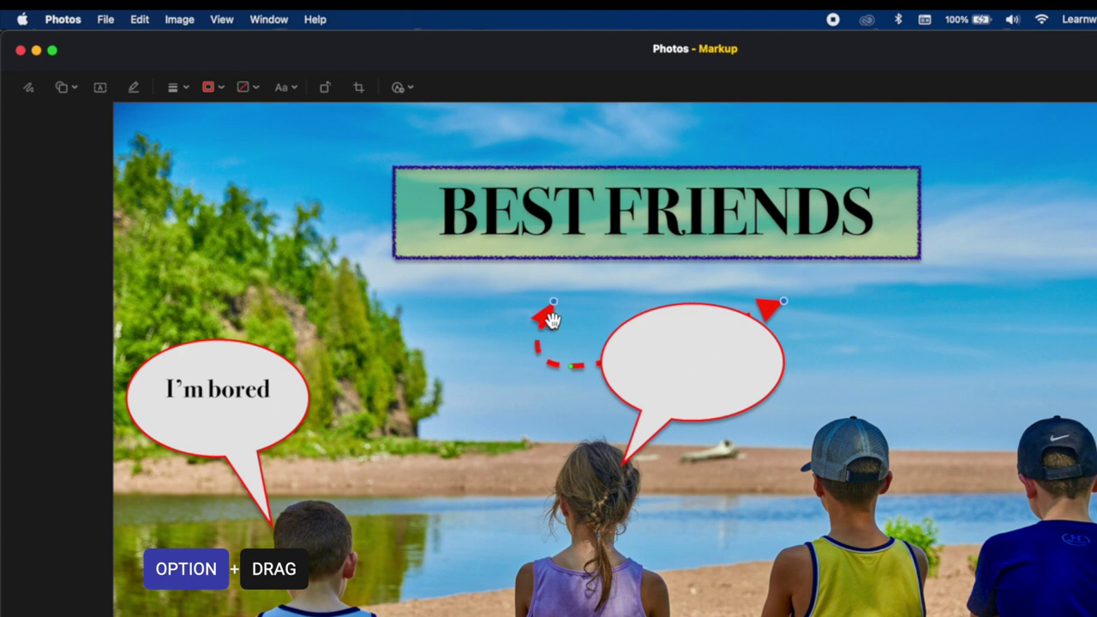
{"action": "key", "text": "BackSpace"}
- Duplicate the "I'm bored" text into the girl's speech bubble and change the copy to "Me too"
{"action": "left_click", "coordinate": [225, 397]}
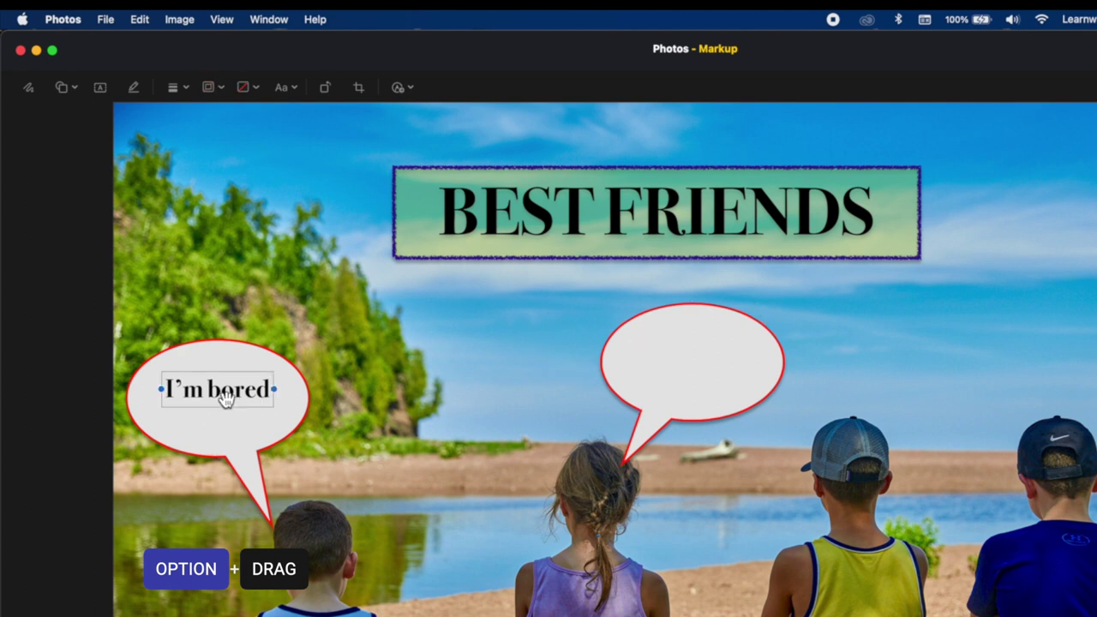
{"action": "left_click_drag", "start_coordinate": [226, 397], "coordinate": [644, 355]}
{"action": "double_click", "coordinate": [707, 366]}
{"action": "type", "text": "Me too"}
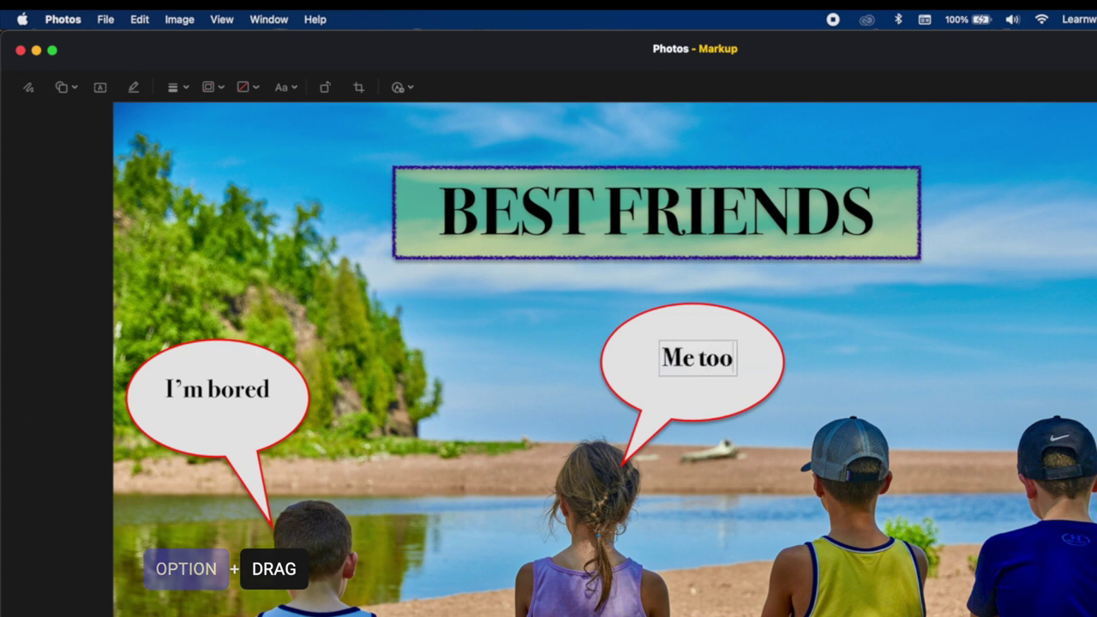
{"action": "left_click", "coordinate": [766, 327]}
- Shift the girl's speech bubble left of her head, point its tail back at her, and center the "Me too" text inside it
{"action": "left_click", "coordinate": [693, 329]}
{"action": "left_click_drag", "start_coordinate": [693, 329], "coordinate": [520, 321]}
{"action": "left_click_drag", "start_coordinate": [452, 459], "coordinate": [571, 458]}
{"action": "left_click_drag", "start_coordinate": [557, 324], "coordinate": [539, 341]}
{"action": "left_click_drag", "start_coordinate": [710, 360], "coordinate": [518, 368]}
{"action": "left_click", "coordinate": [535, 345]}
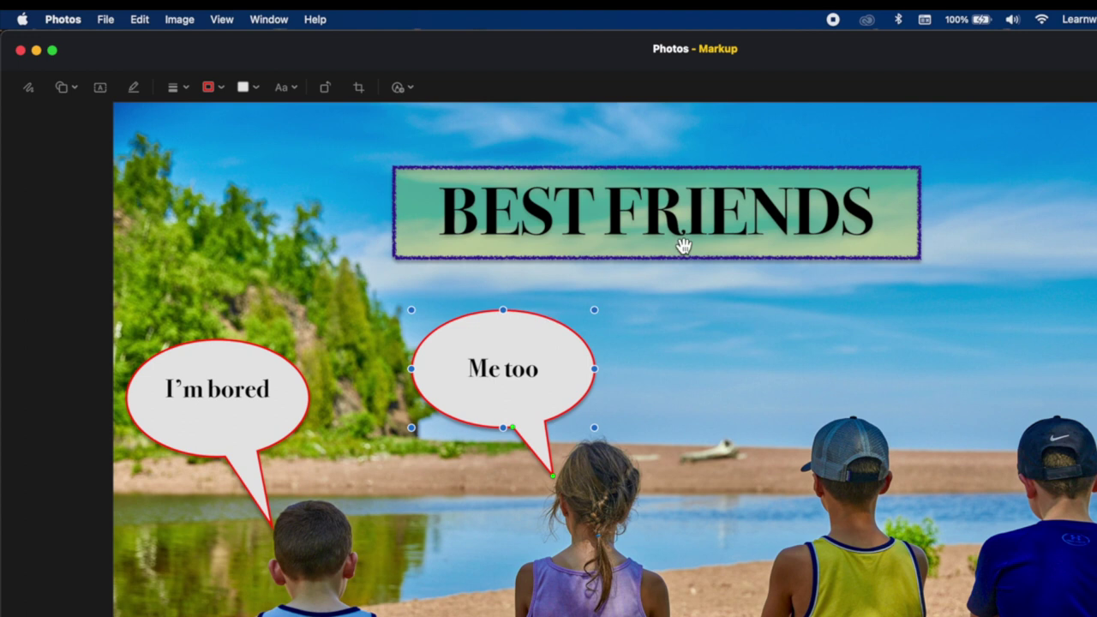
- Fill the "Me too" speech bubble with solid purple
{"action": "left_click", "coordinate": [250, 91]}
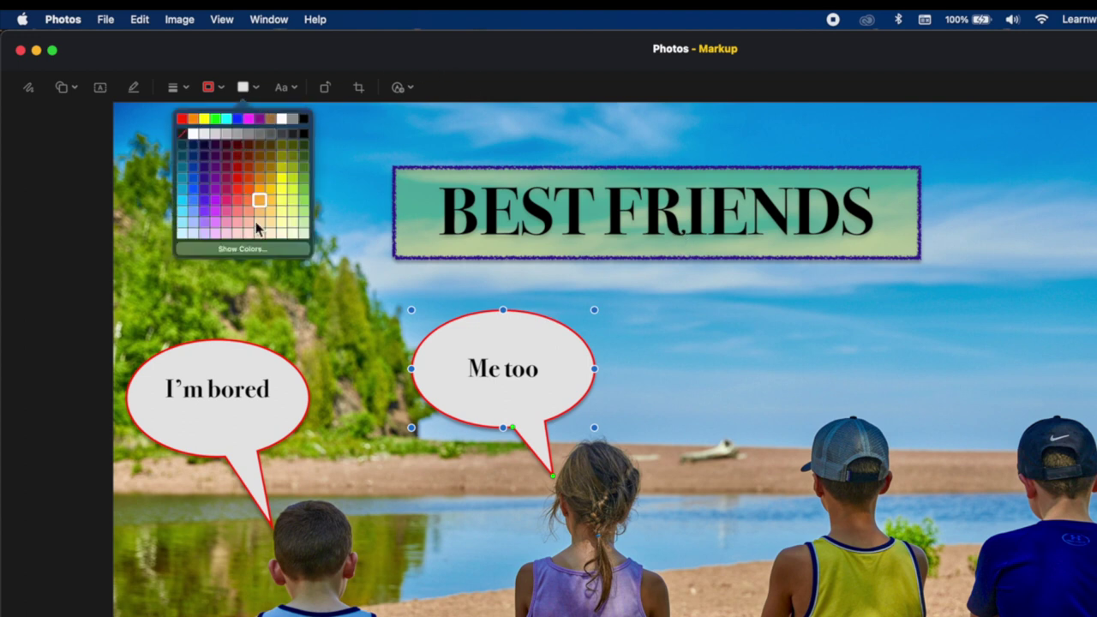
{"action": "left_click", "coordinate": [244, 253]}
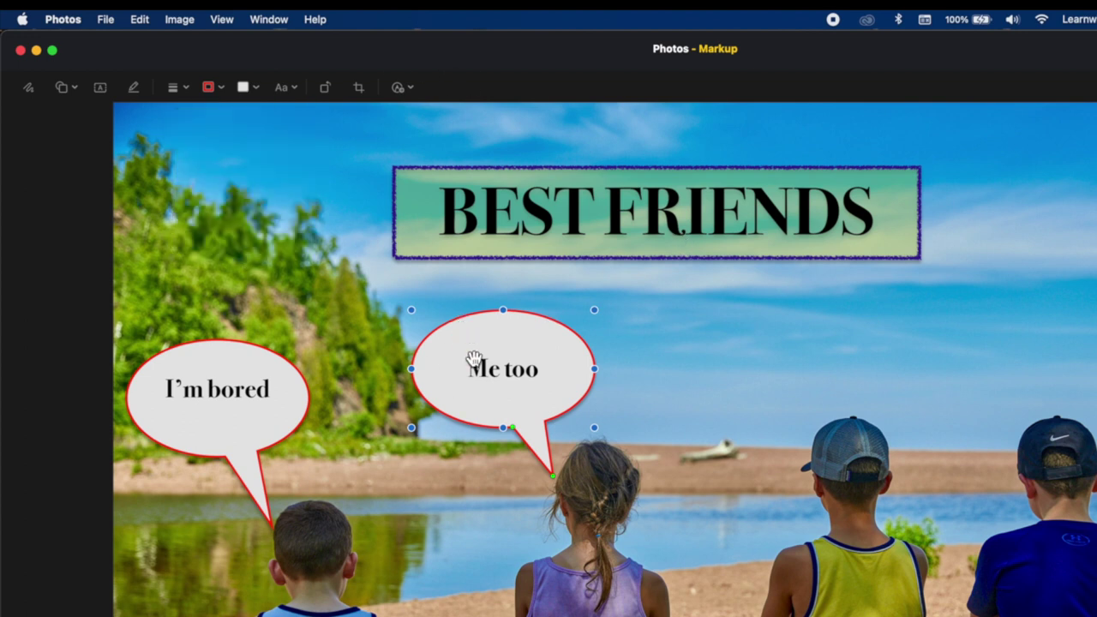
{"action": "left_click", "coordinate": [246, 90]}
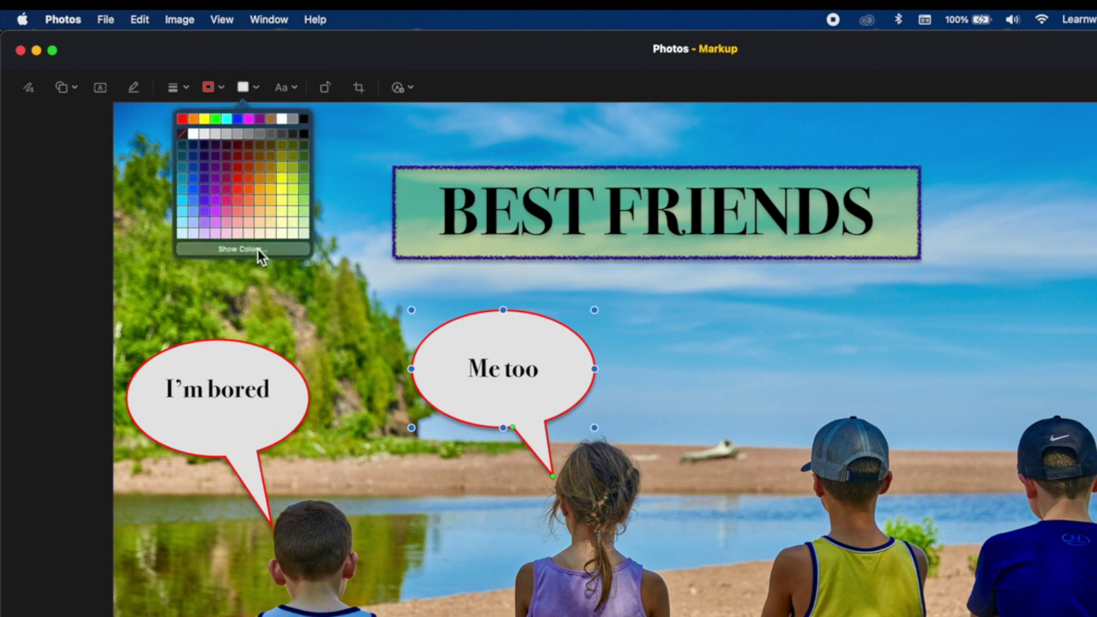
{"action": "left_click", "coordinate": [259, 255]}
{"action": "double_click", "coordinate": [504, 351]}
{"action": "left_click", "coordinate": [530, 339]}
{"action": "left_click", "coordinate": [246, 90]}
{"action": "left_click", "coordinate": [256, 117]}
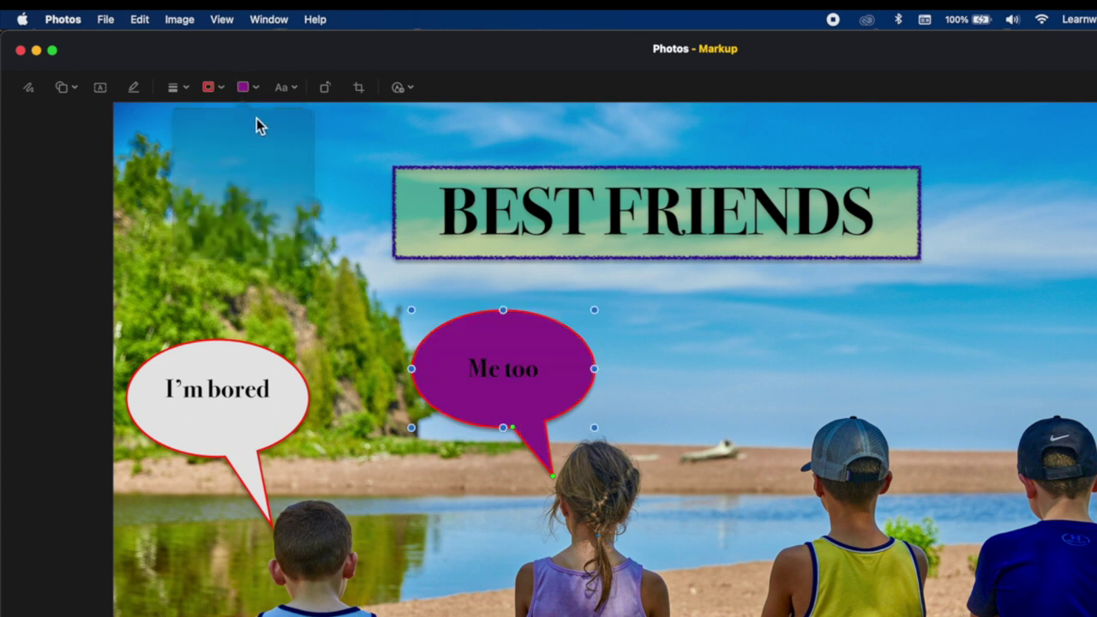
- Move the "Me too" text out beside its bubble and lower the opacity of the bubble's purple fill to 35%
{"action": "left_click", "coordinate": [613, 378]}
{"action": "left_click", "coordinate": [554, 371]}
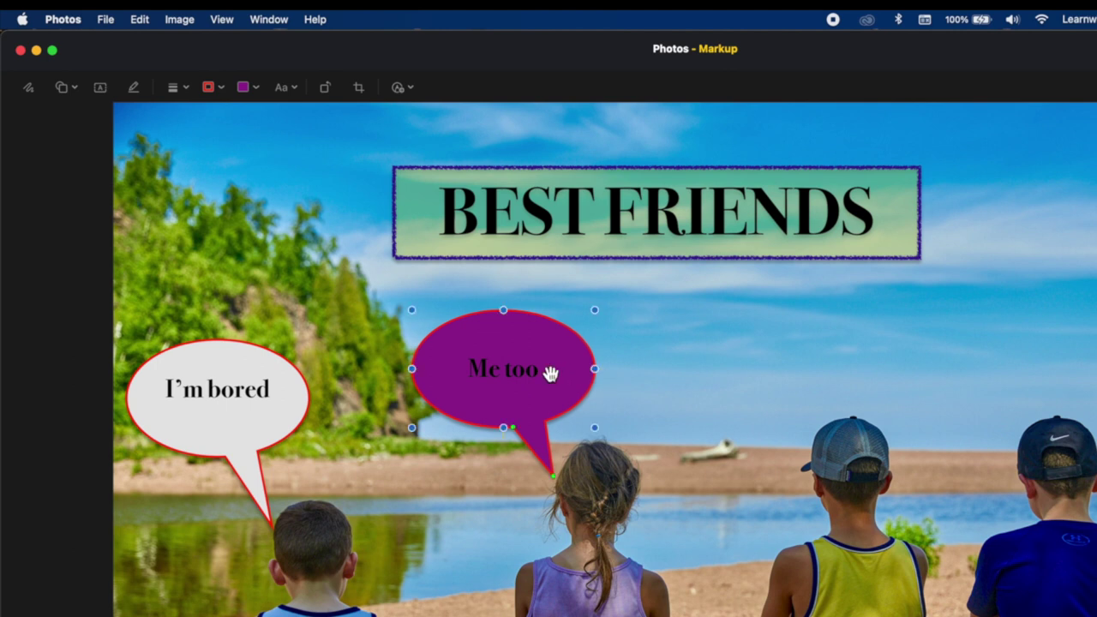
{"action": "left_click_drag", "start_coordinate": [519, 375], "coordinate": [643, 355]}
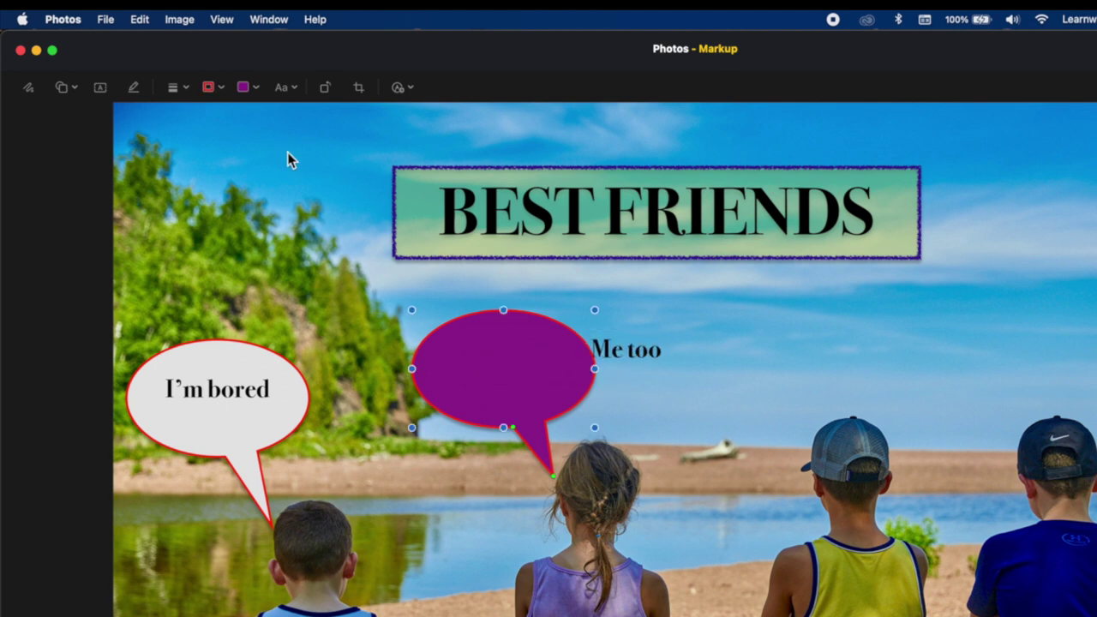
{"action": "left_click", "coordinate": [246, 89]}
{"action": "left_click", "coordinate": [233, 250]}
{"action": "left_click_drag", "start_coordinate": [251, 459], "coordinate": [218, 454]}
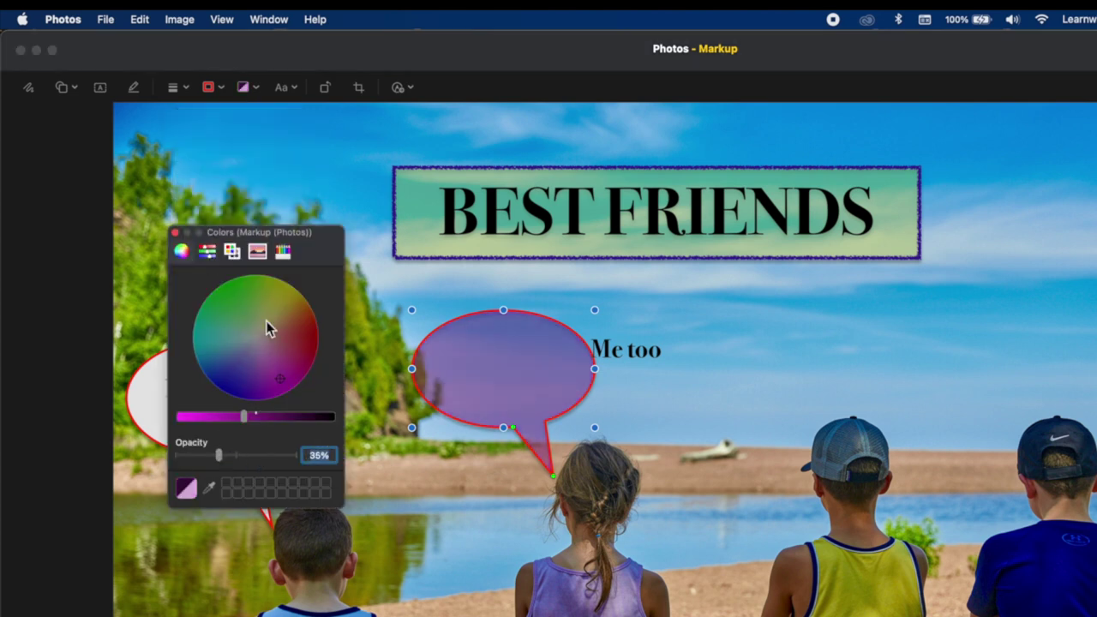
- Change the girl's bubble fill to white at 47% opacity and move the "Me too" text back inside it
{"action": "left_click", "coordinate": [283, 251]}
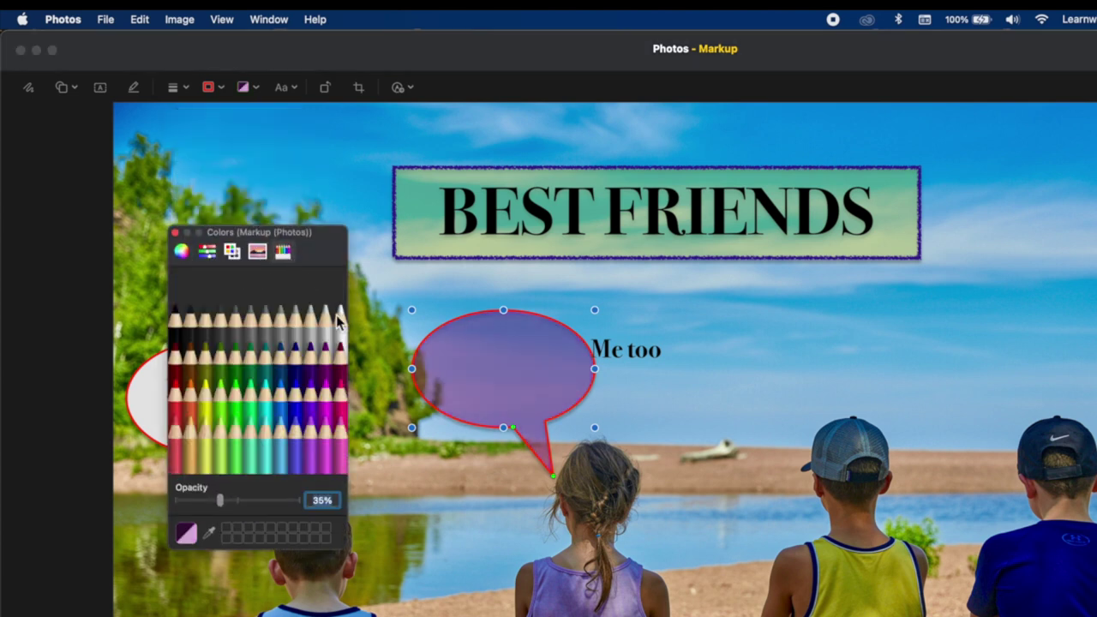
{"action": "left_click", "coordinate": [341, 317]}
{"action": "left_click_drag", "start_coordinate": [224, 502], "coordinate": [216, 501]}
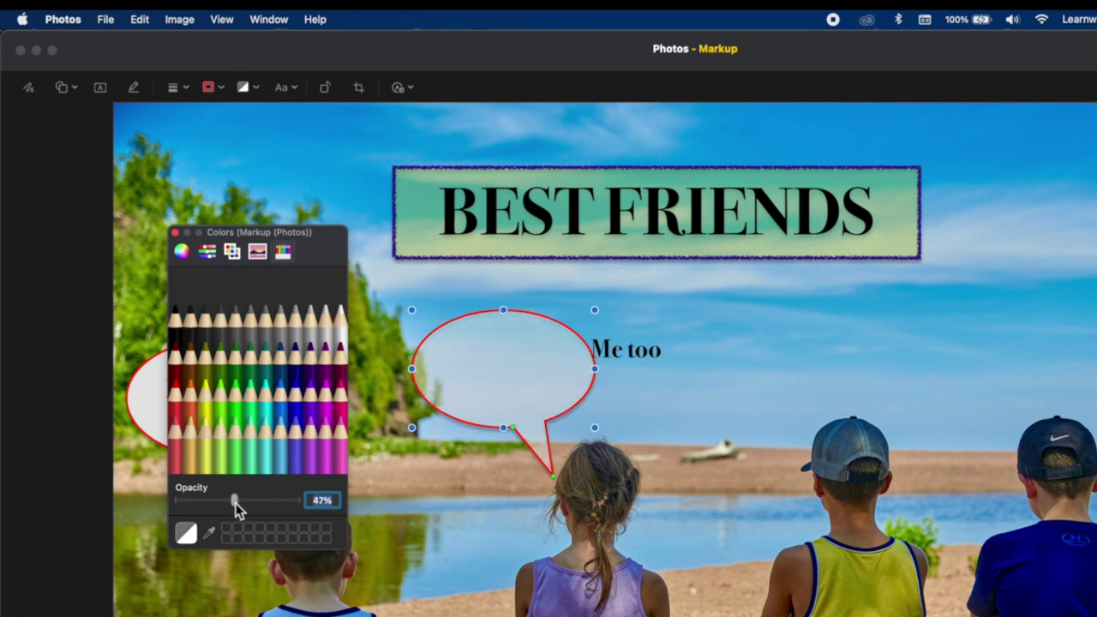
{"action": "left_click", "coordinate": [539, 355]}
{"action": "left_click_drag", "start_coordinate": [648, 350], "coordinate": [544, 370]}
{"action": "left_click", "coordinate": [670, 342]}
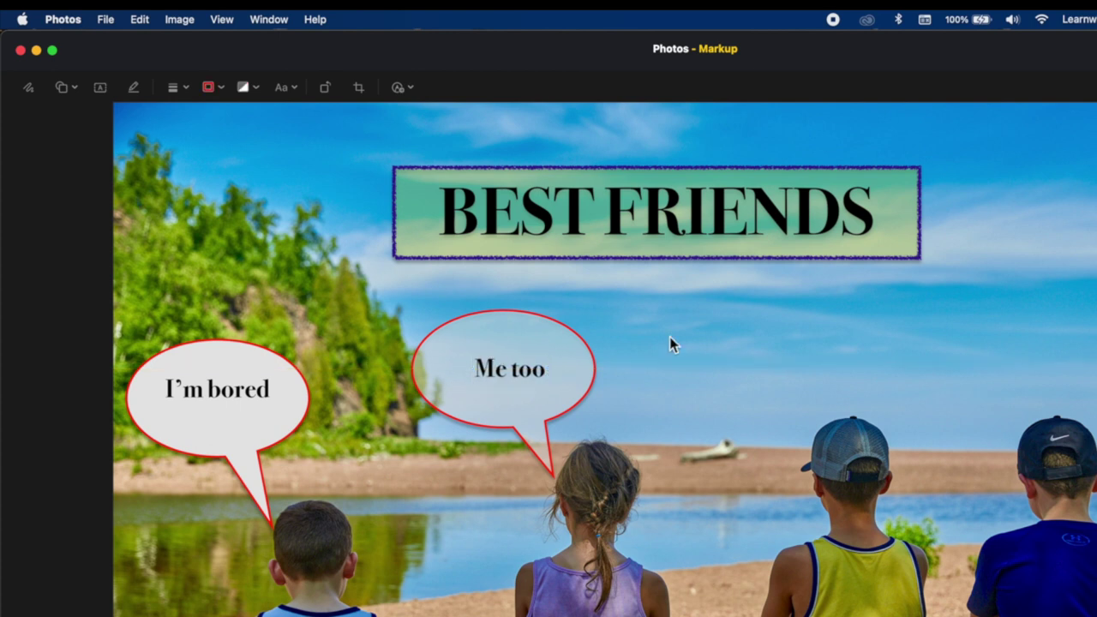
- Add a star shape, place it in the sky above the rightmost boy, and adjust the depth of its points
{"action": "left_click", "coordinate": [71, 89]}
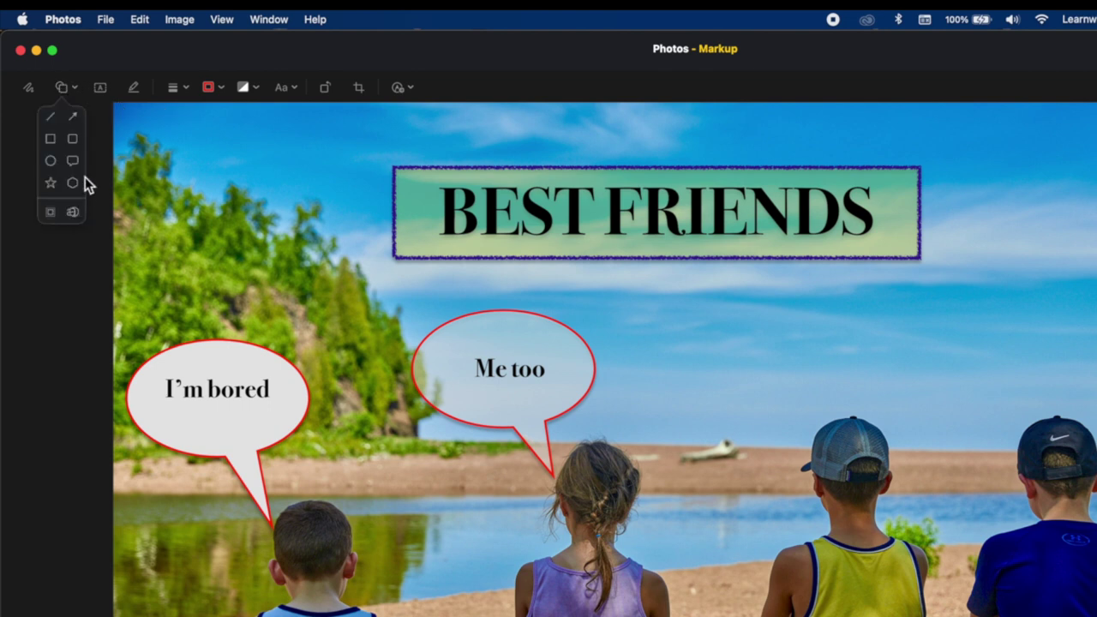
{"action": "left_click", "coordinate": [52, 183]}
{"action": "left_click_drag", "start_coordinate": [739, 511], "coordinate": [1075, 310]}
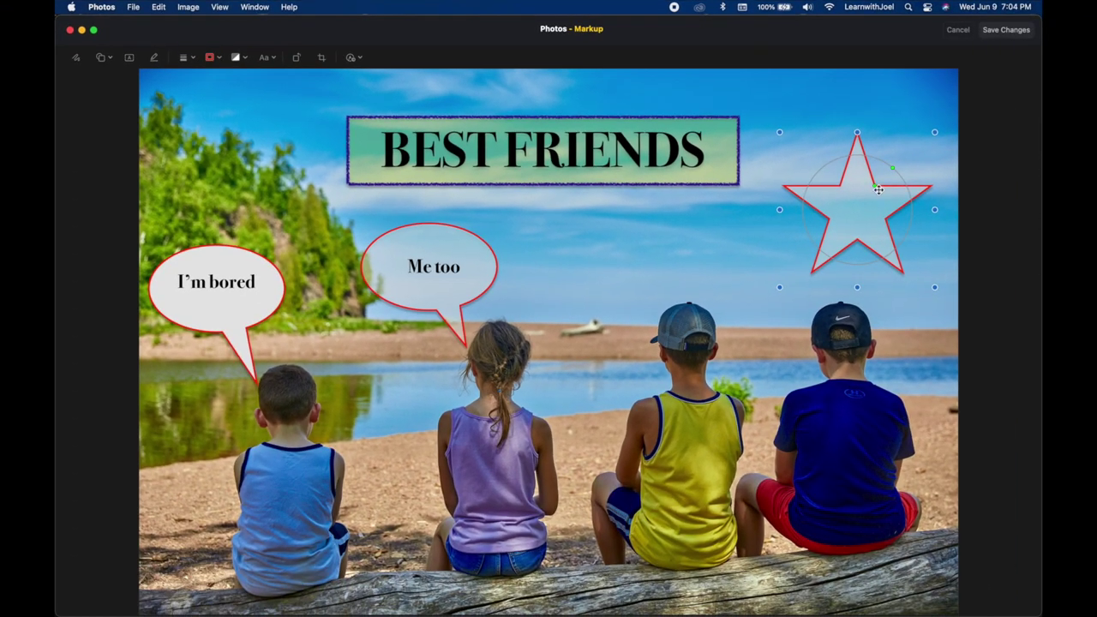
{"action": "left_click_drag", "start_coordinate": [876, 192], "coordinate": [894, 171]}
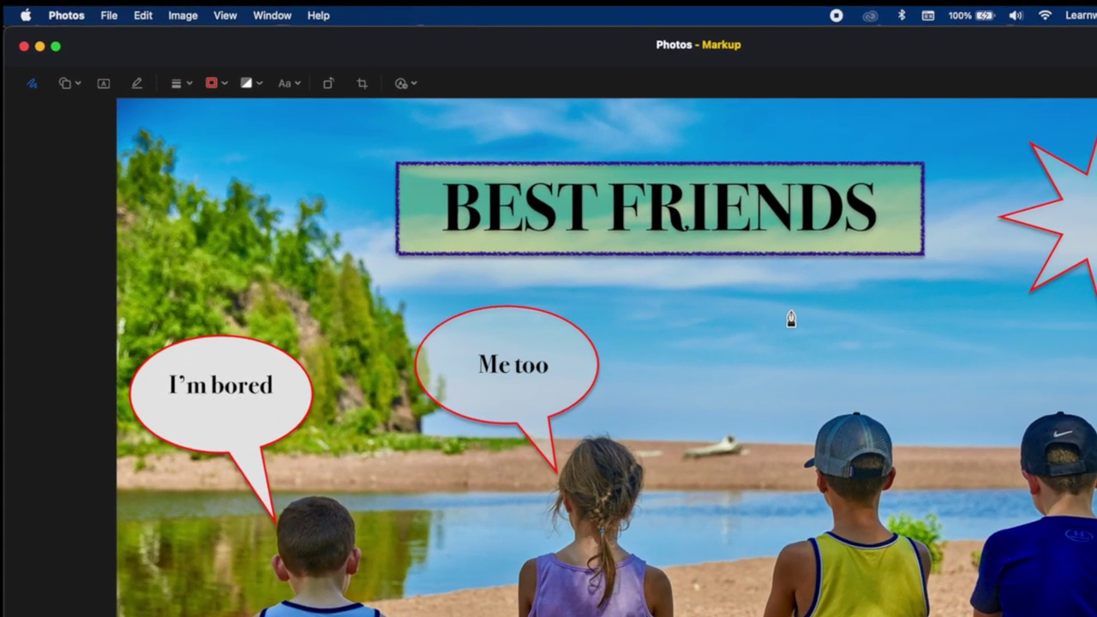
- Sketch a circle in the sky beneath the title box, compare its recognized and hand-drawn versions, and keep the hand-drawn one
{"action": "mouse_move", "coordinate": [761, 330]}
{"action": "left_mouse_down"}
{"action": "mouse_move", "coordinate": [724, 291]}
{"action": "mouse_move", "coordinate": [677, 427]}
{"action": "mouse_move", "coordinate": [818, 389]}
{"action": "mouse_move", "coordinate": [787, 319]}
{"action": "mouse_move", "coordinate": [756, 310]}
{"action": "left_mouse_up"}
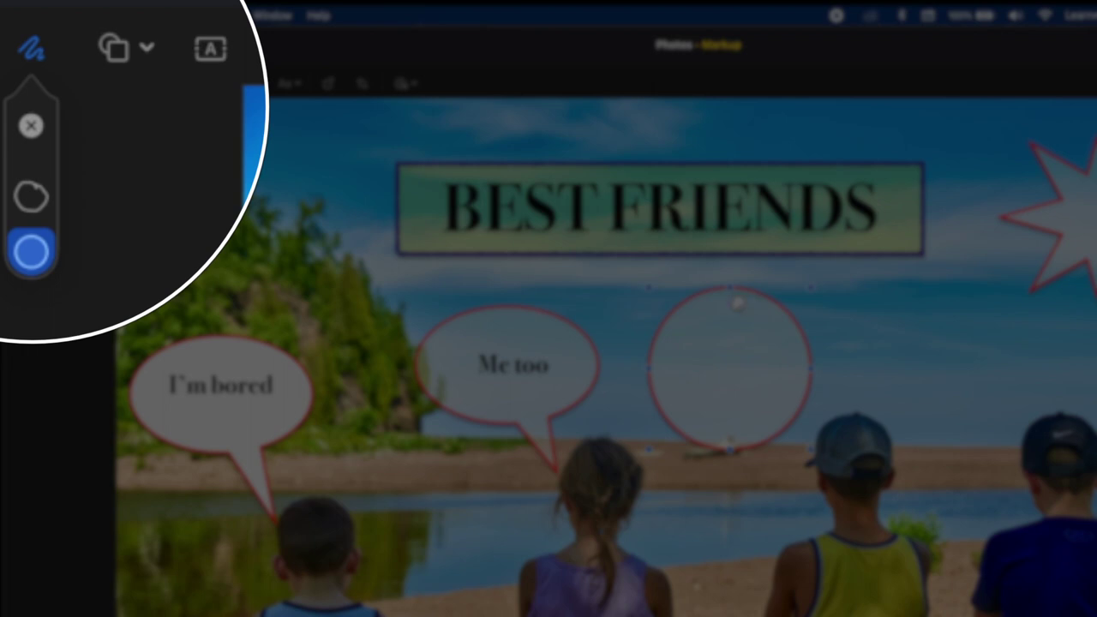
{"action": "left_click", "coordinate": [33, 197]}
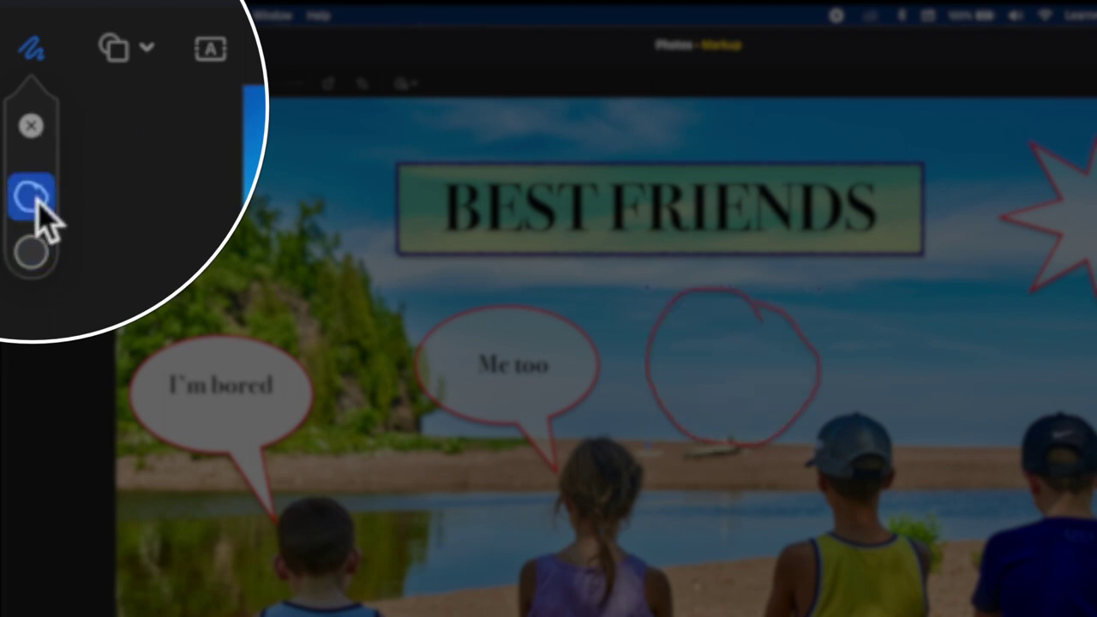
{"action": "left_click", "coordinate": [32, 252]}
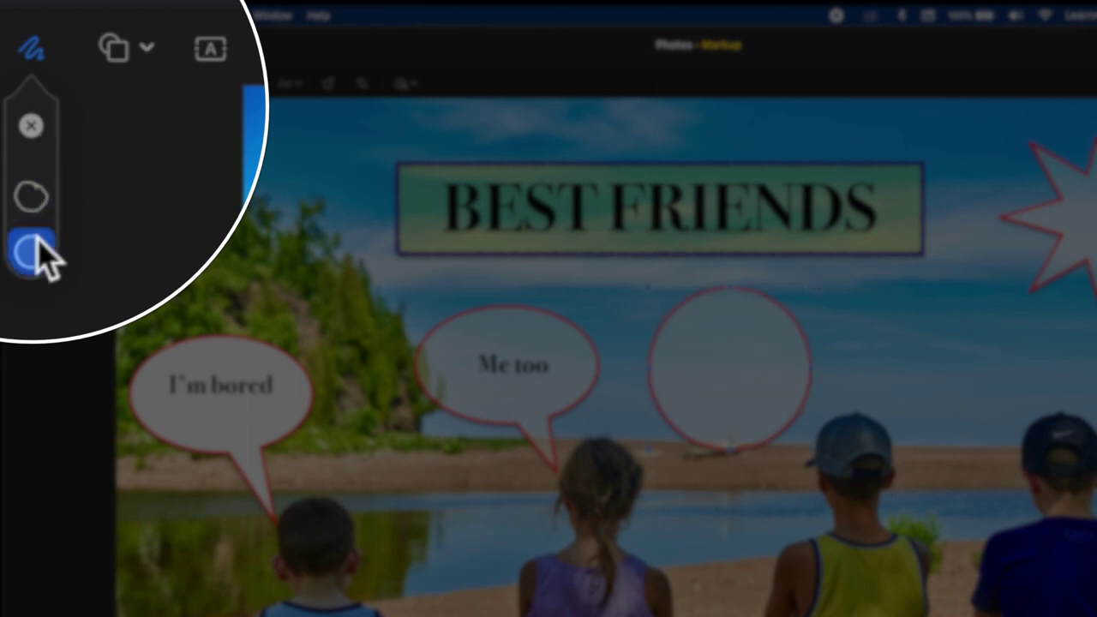
{"action": "left_click", "coordinate": [33, 197]}
- Sketch a short horizontal line left of the title box and a square between the two boys in caps, keeping the recognized square
{"action": "left_click_drag", "start_coordinate": [372, 193], "coordinate": [341, 194]}
{"action": "mouse_move", "coordinate": [891, 308]}
{"action": "left_mouse_down"}
{"action": "mouse_move", "coordinate": [989, 395]}
{"action": "mouse_move", "coordinate": [972, 286]}
{"action": "mouse_move", "coordinate": [895, 304]}
{"action": "left_mouse_up"}
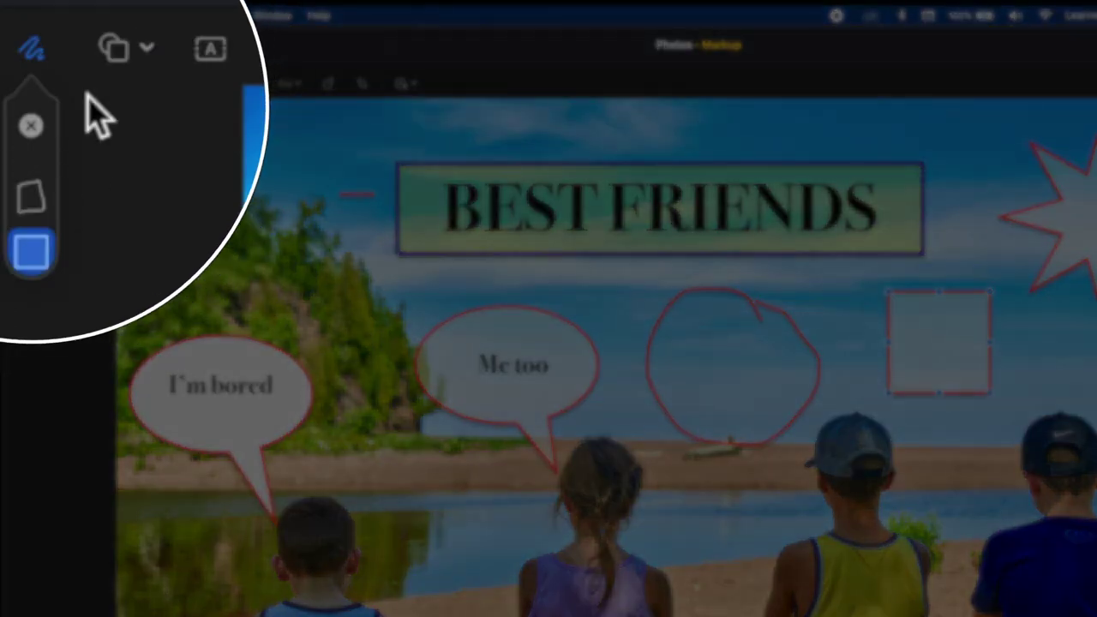
{"action": "left_click", "coordinate": [34, 244]}
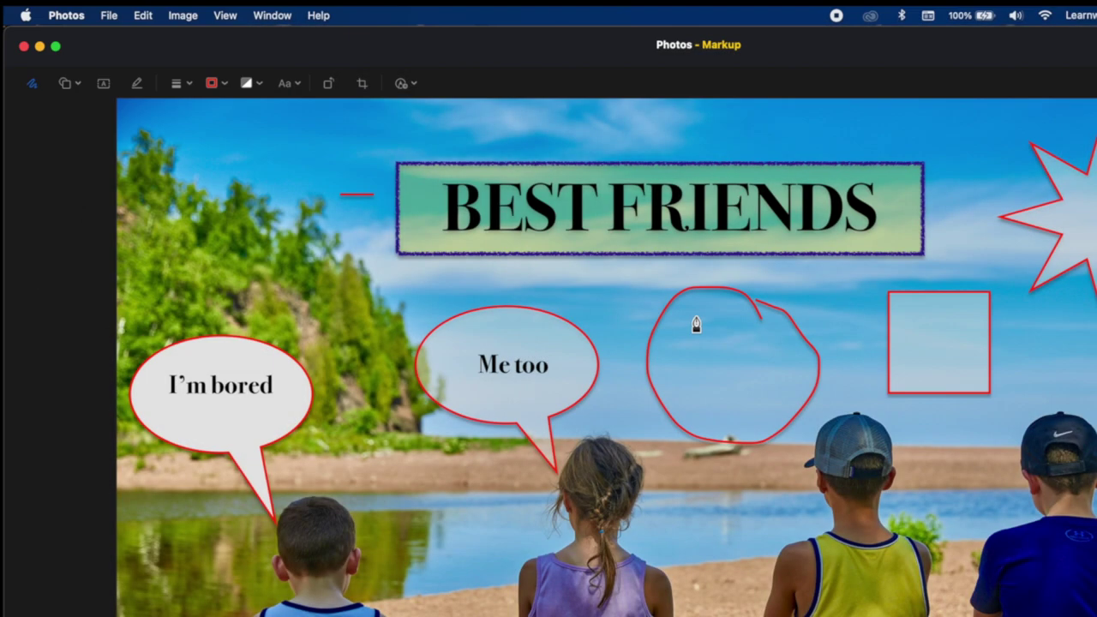
- Delete the hand-drawn circle from the sky
{"action": "left_click", "coordinate": [737, 293]}
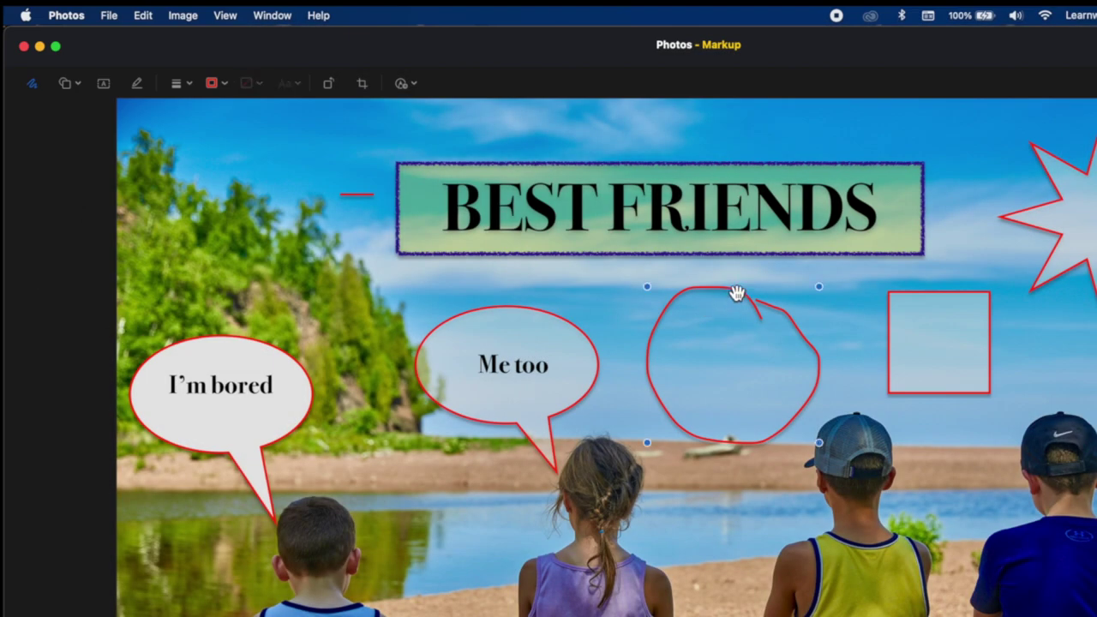
{"action": "key", "text": "Delete"}
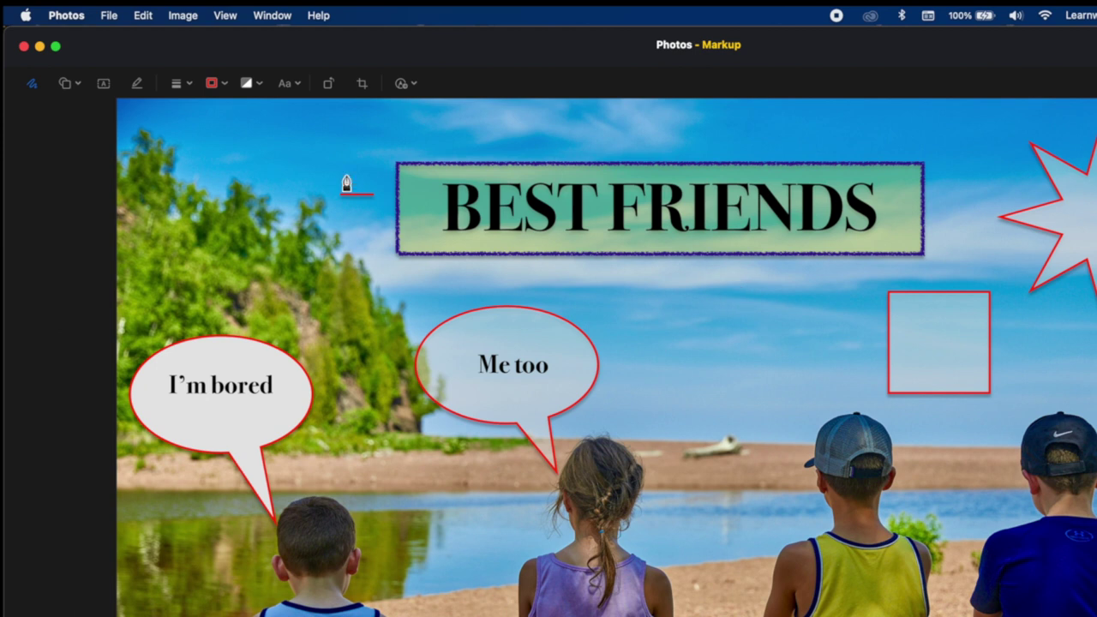